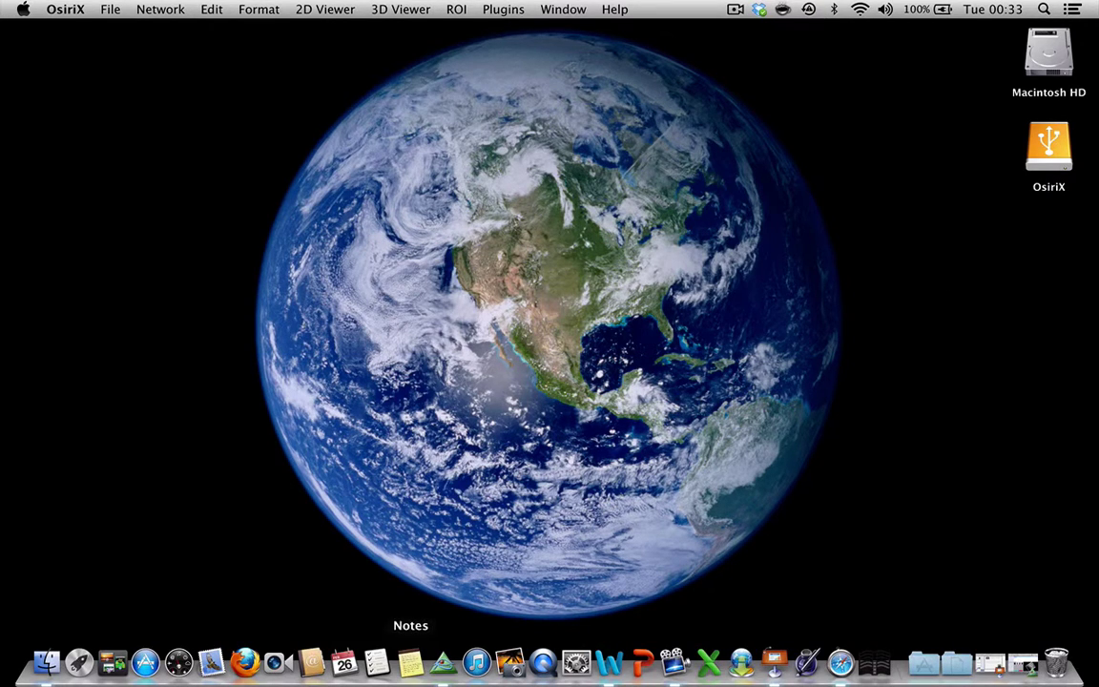
Step: Bring up the OsiriX database and preview the X Scaphoid dp, then lat, views of the first patient's wrist
left_click(443, 668)
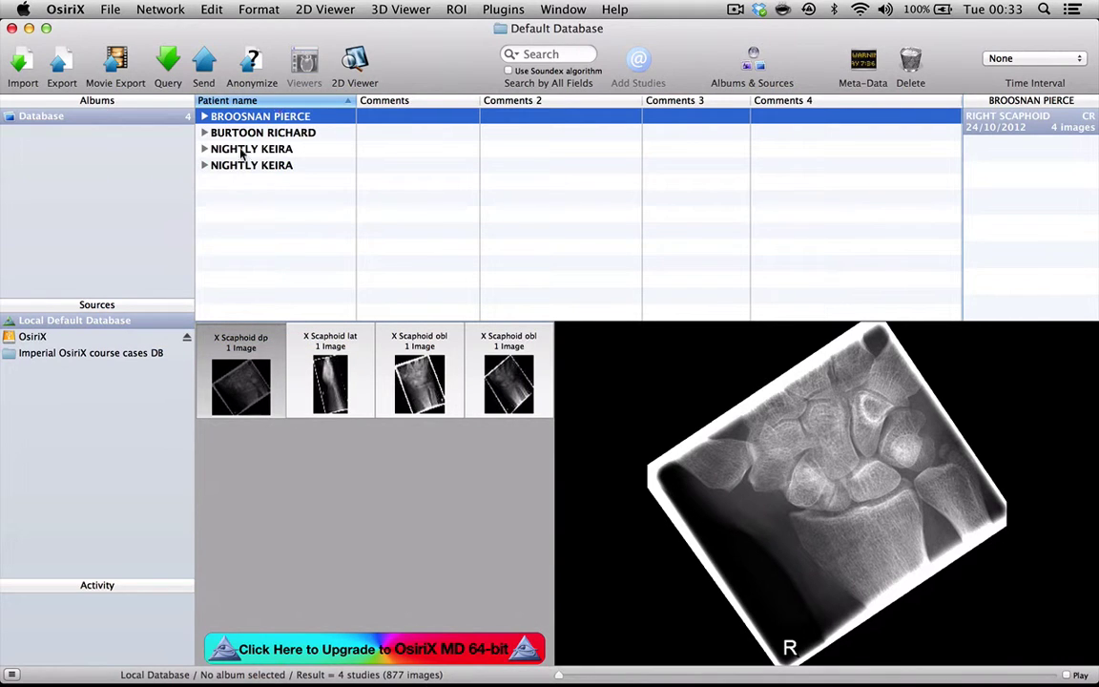
left_click(244, 355)
left_click(321, 351)
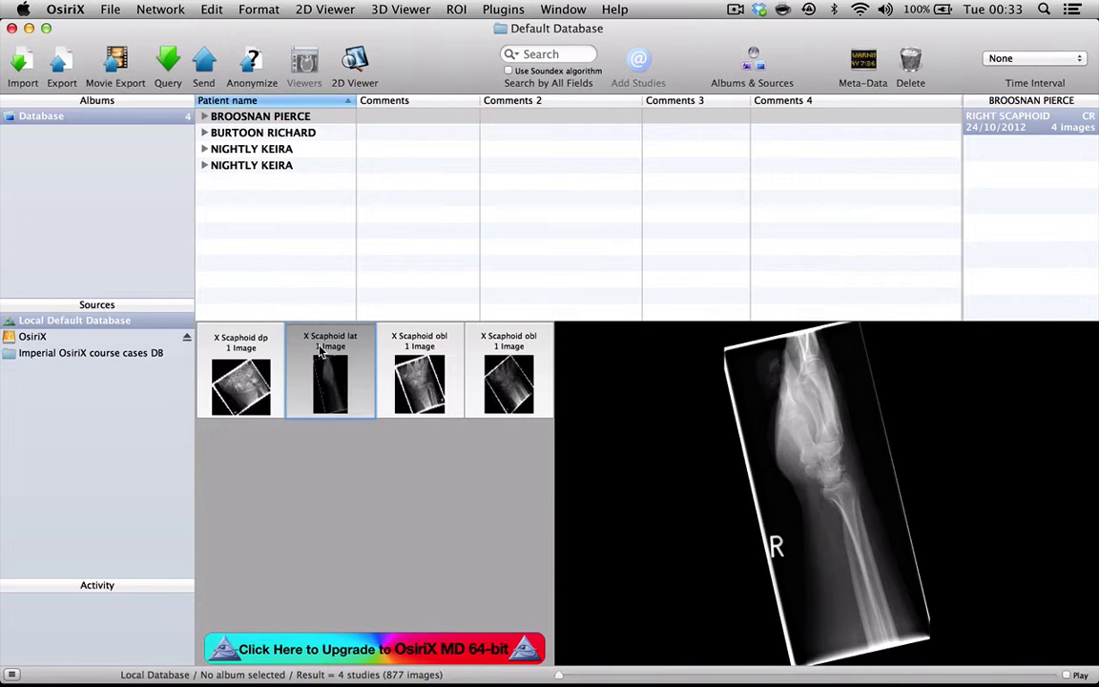
left_click(265, 120)
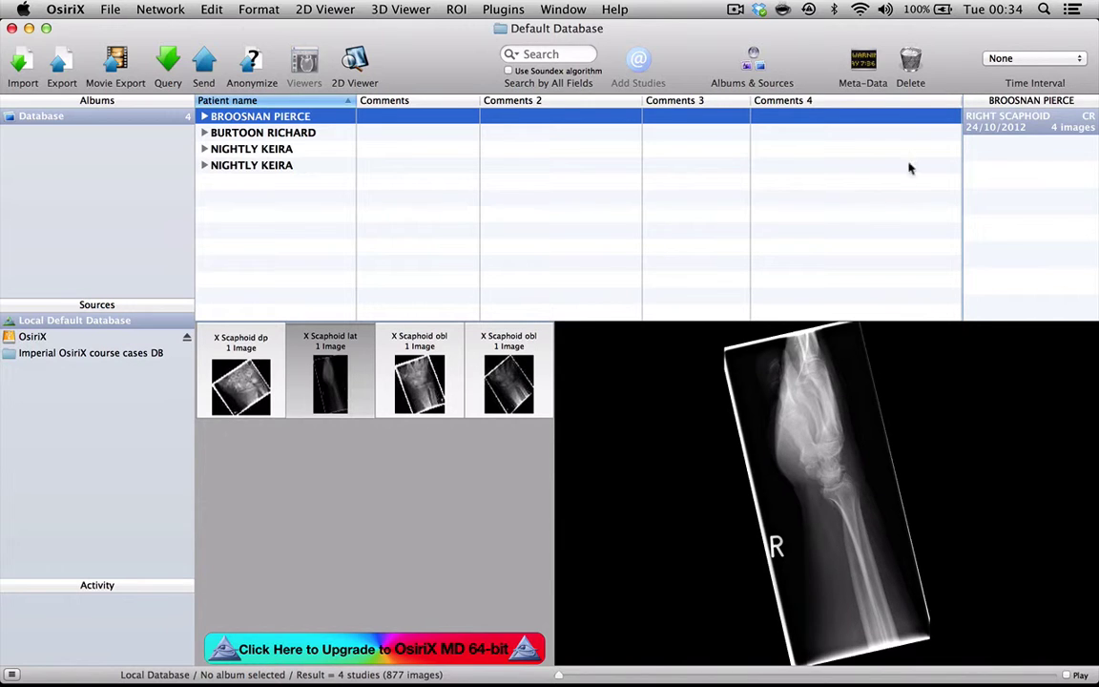
left_click(864, 59)
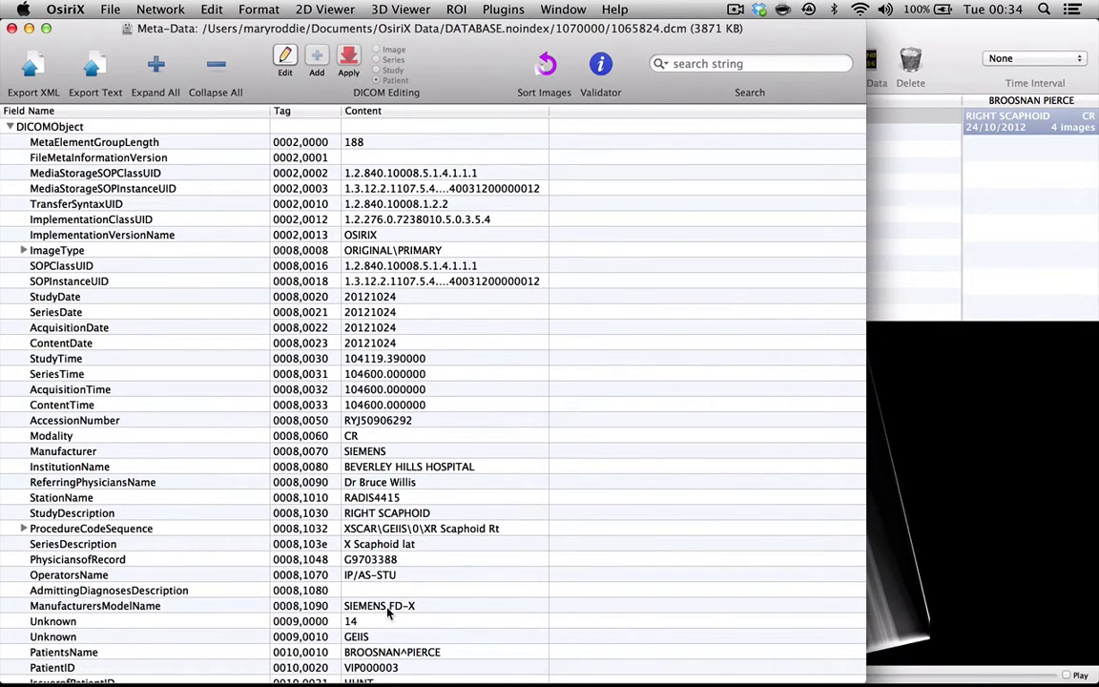
scroll(389, 612, "down", 20)
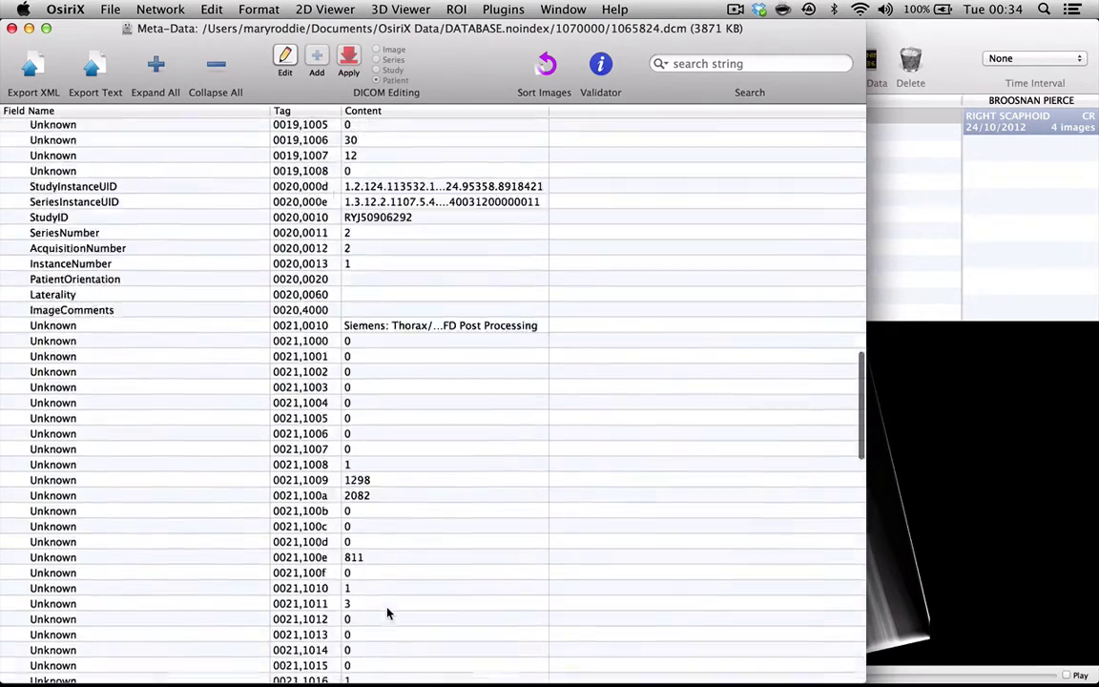
scroll(388, 613, "down", 10)
scroll(388, 613, "up", 15)
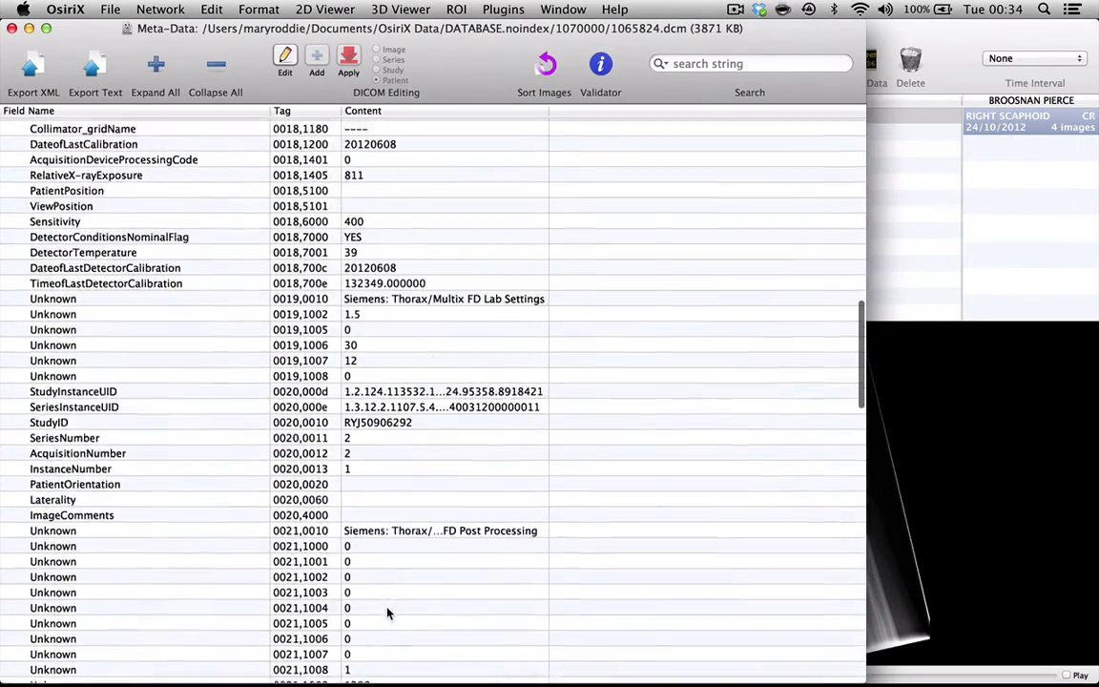
scroll(389, 612, "up", 8)
scroll(389, 613, "up", 2)
scroll(388, 613, "up", 3)
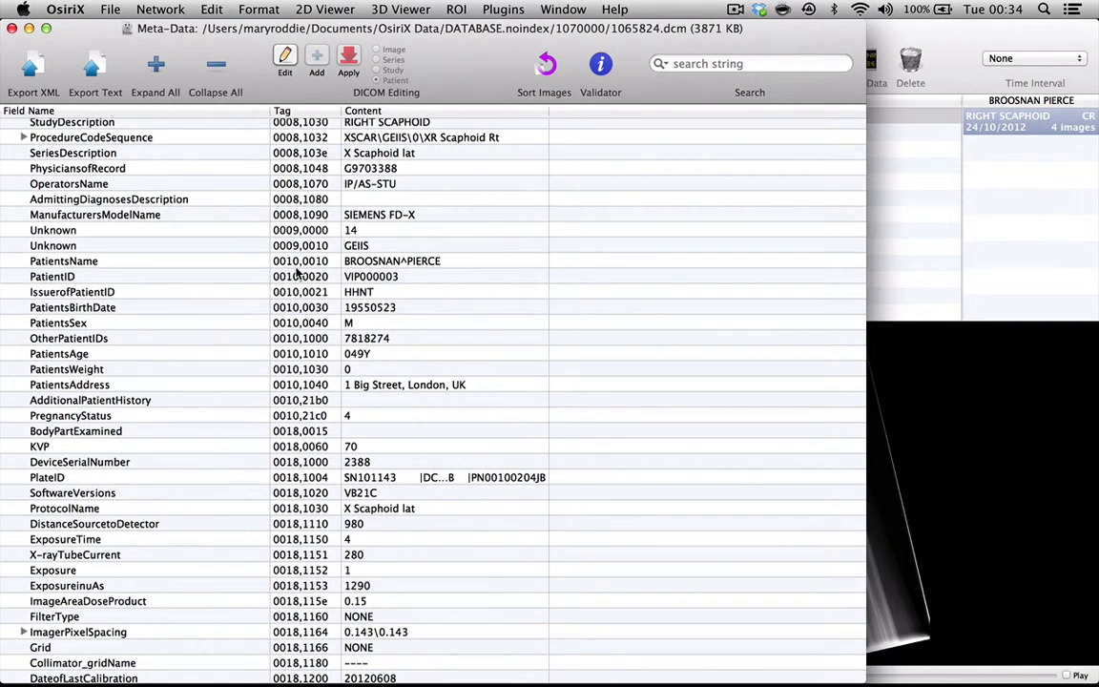
scroll(296, 274, "down", 2)
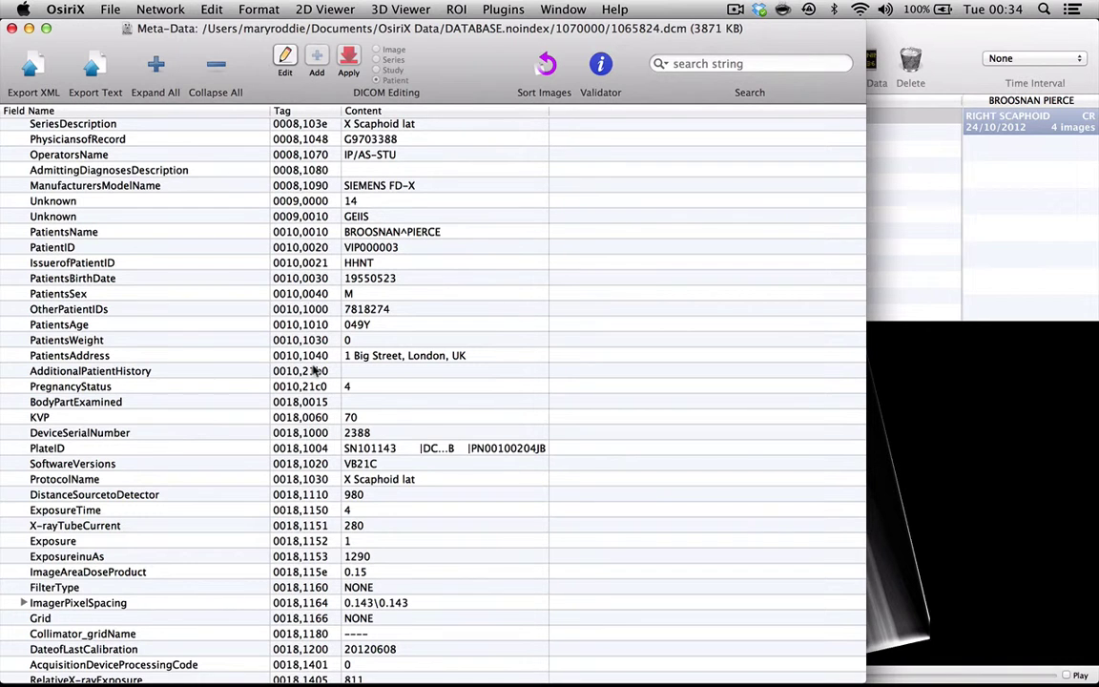
scroll(362, 389, "down", 3)
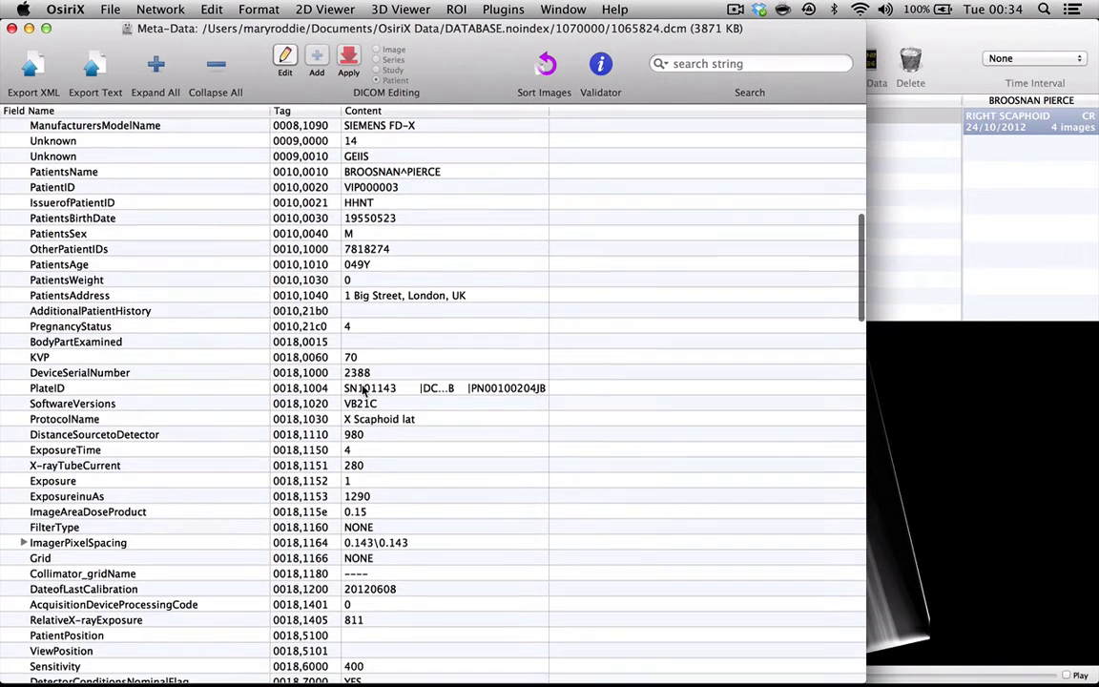
scroll(362, 390, "down", 5)
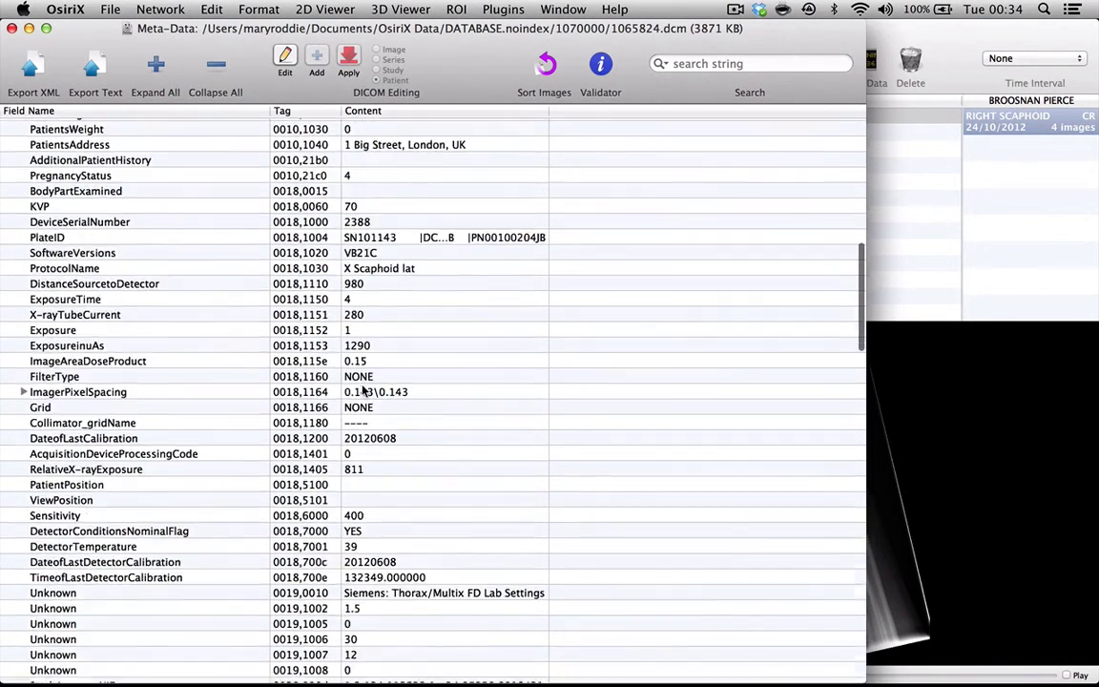
scroll(362, 392, "down", 2)
scroll(362, 389, "down", 8)
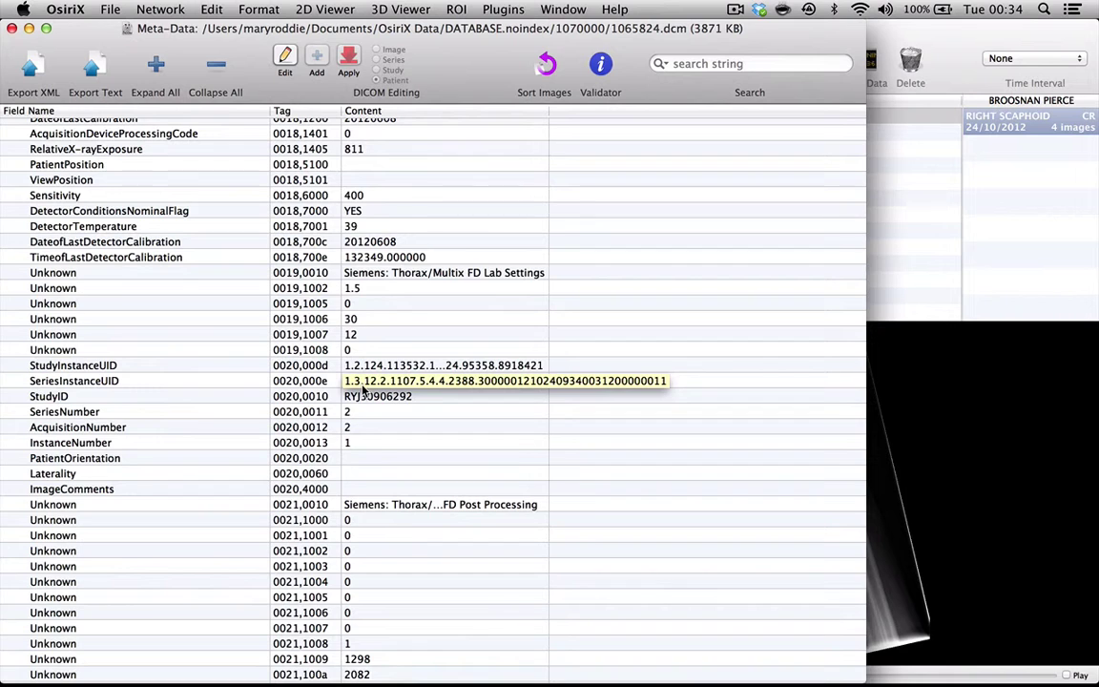
scroll(430, 448, "down", 1)
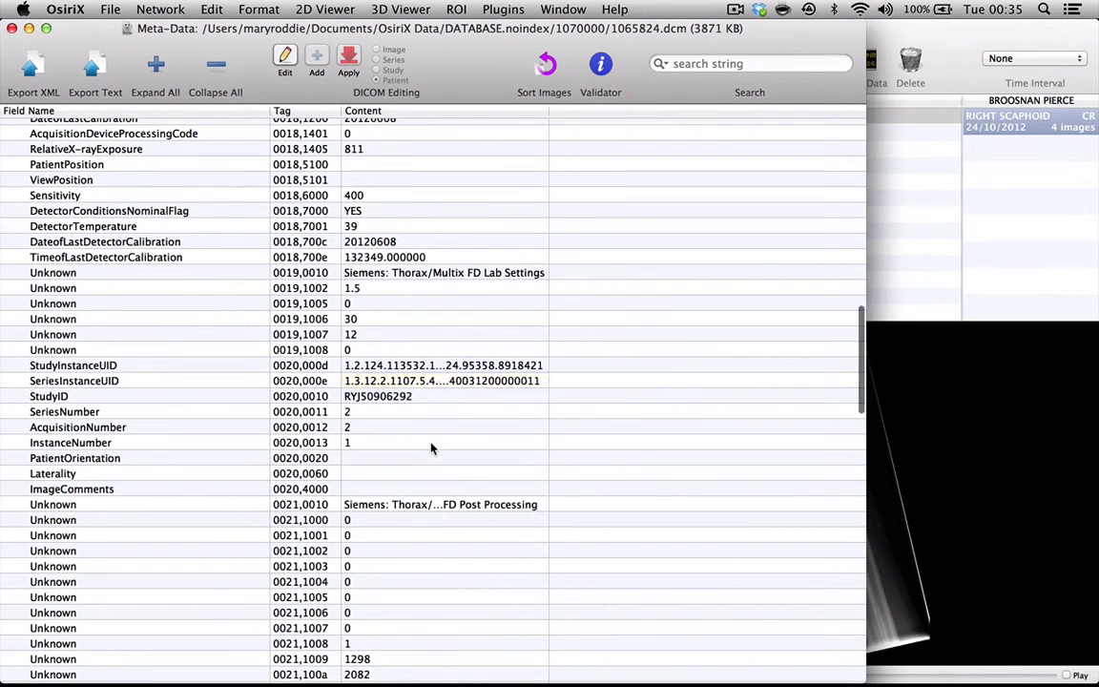
scroll(431, 448, "down", 5)
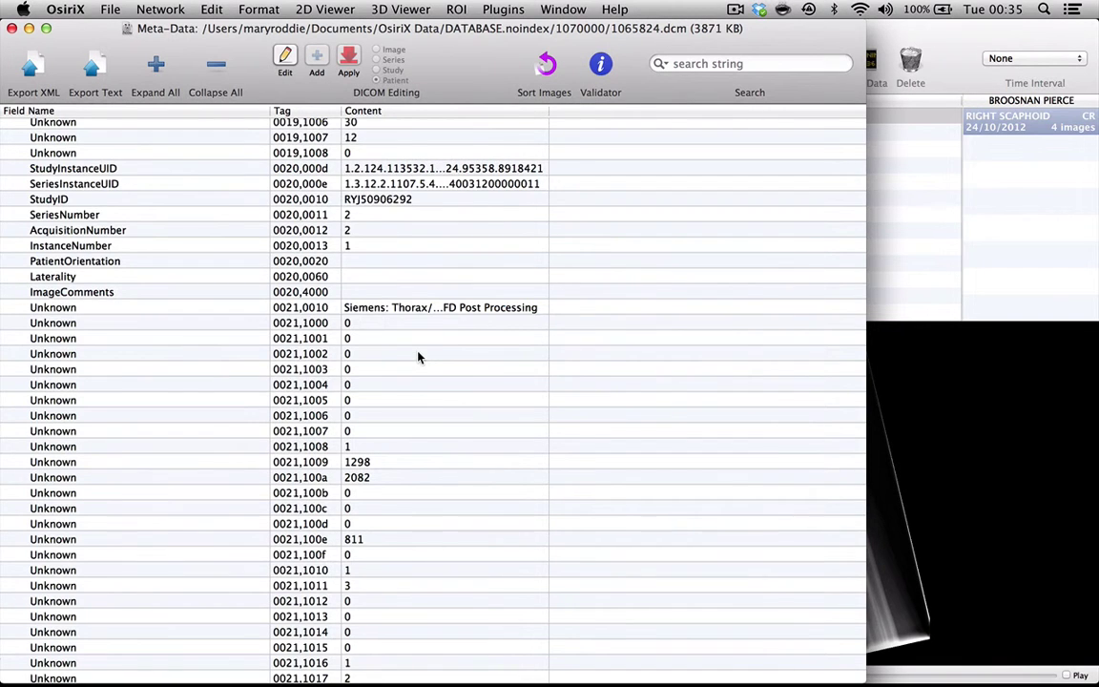
scroll(418, 357, "down", 10)
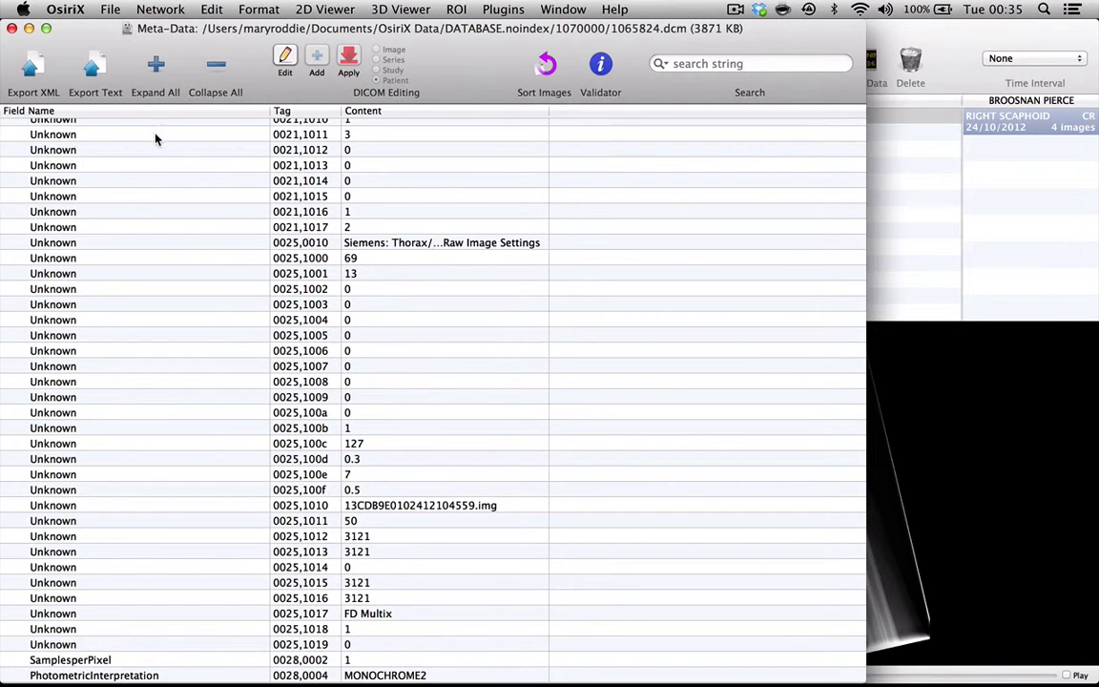
Step: Close the Meta-Data window and minimise the OsiriX database window
left_click(12, 28)
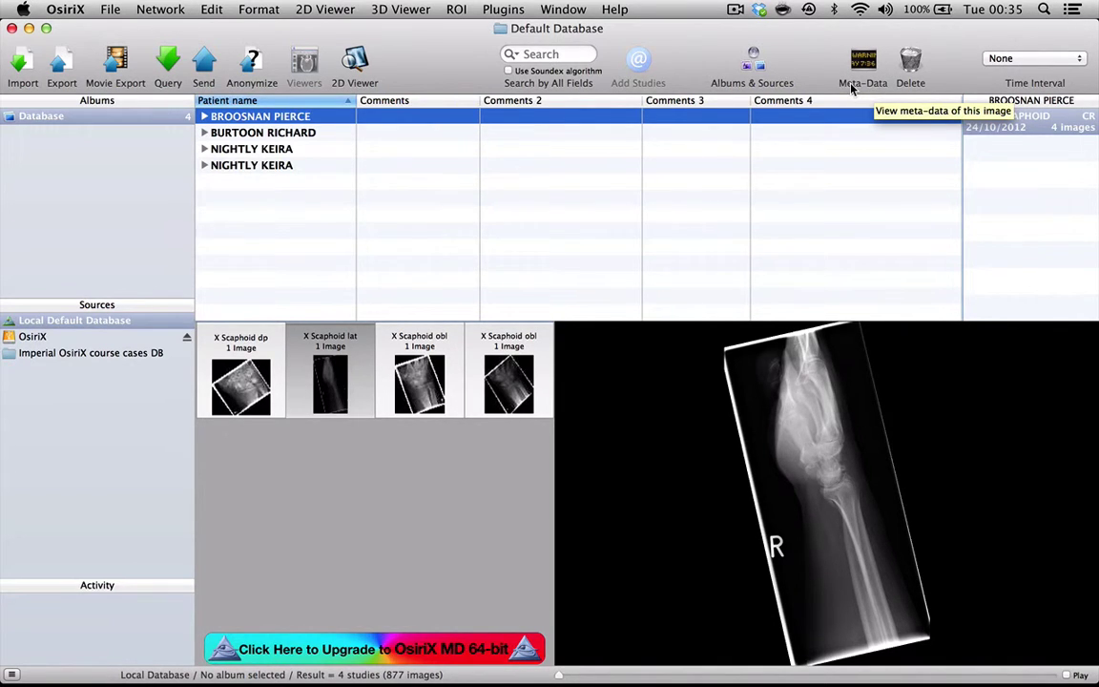
left_click(27, 28)
mouse_move(957, 672)
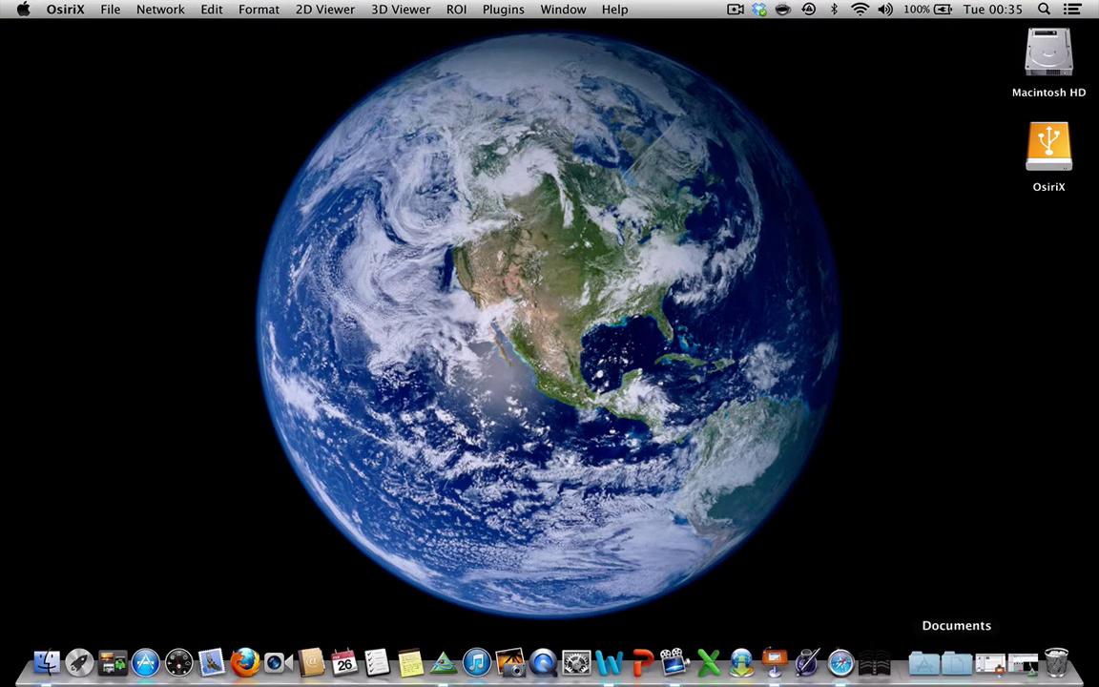
left_click(998, 672)
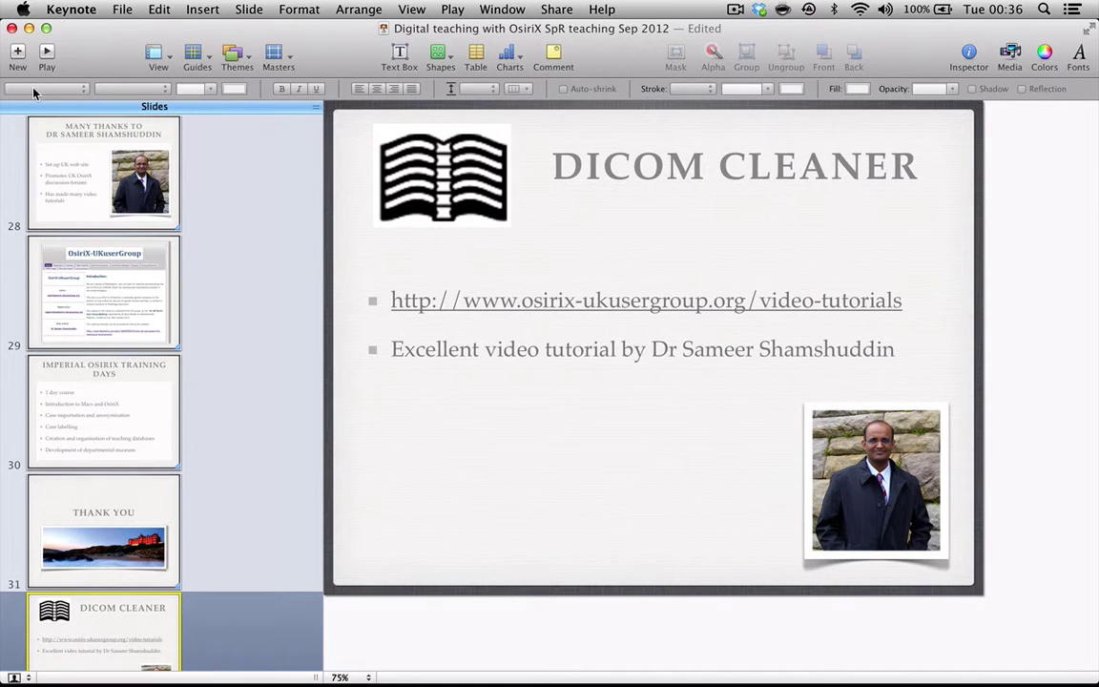
left_click(29, 28)
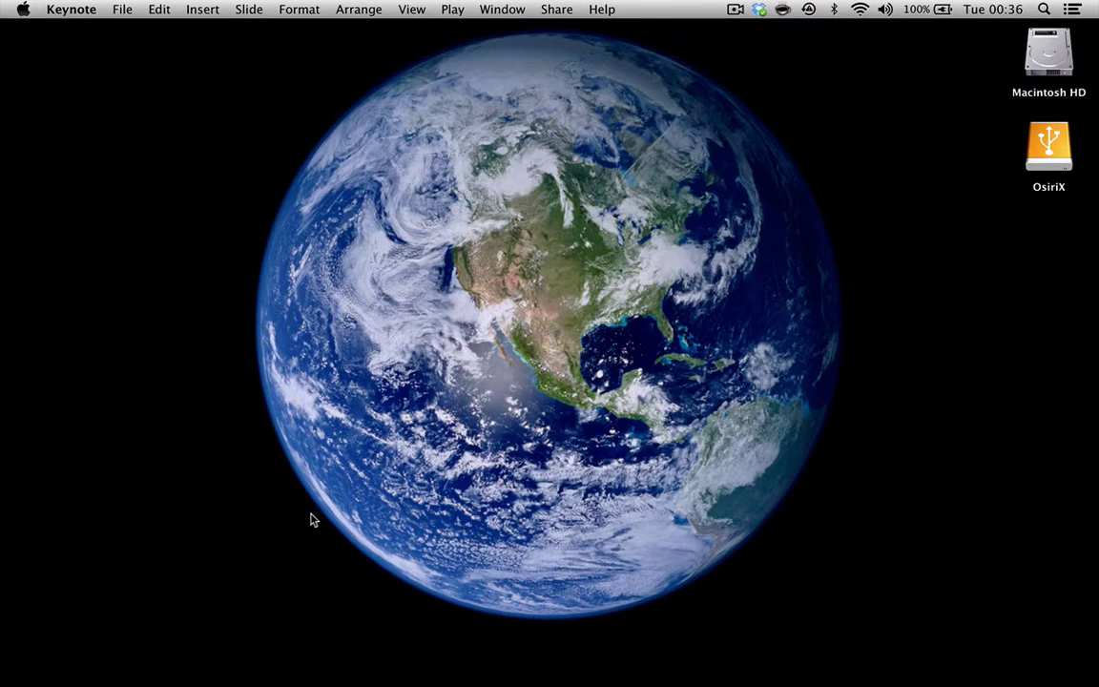
Step: Restore OsiriX from the Dock and load the MER personal museum anonymisation preset for the wrist study
mouse_move(477, 672)
left_click(443, 665)
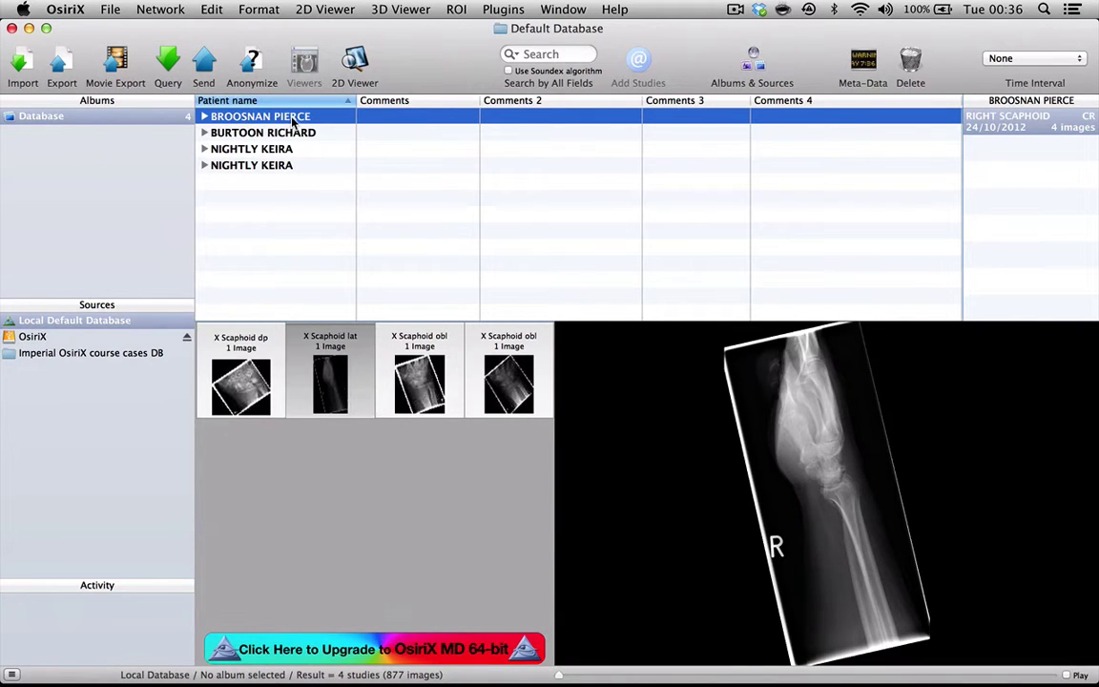
left_click(253, 65)
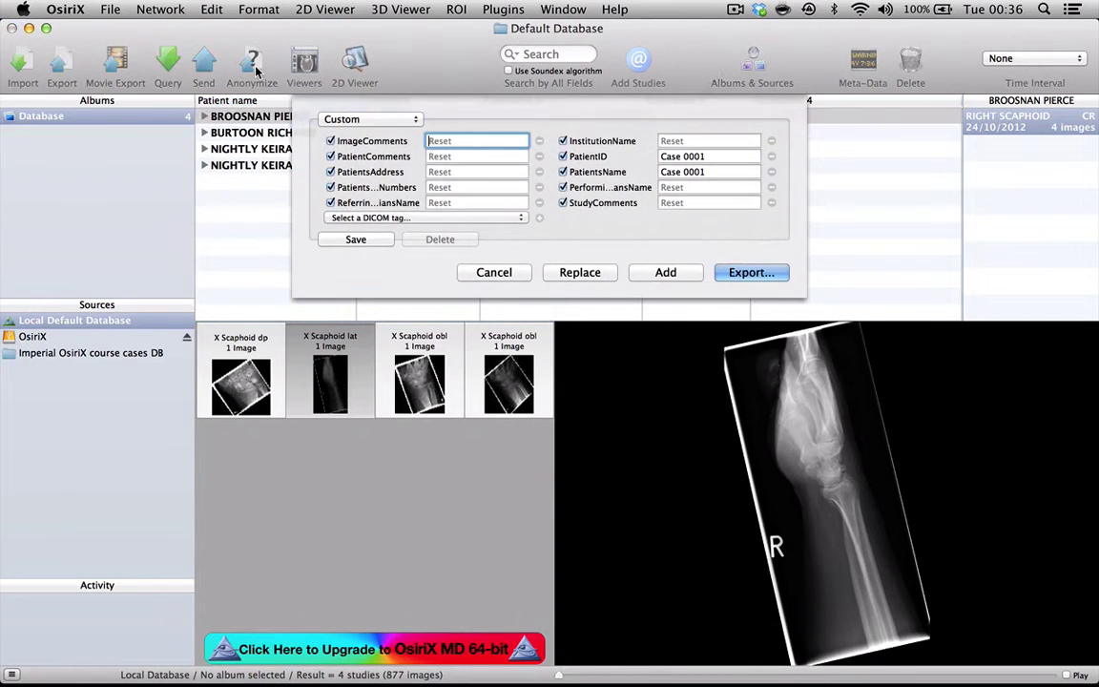
left_click(396, 125)
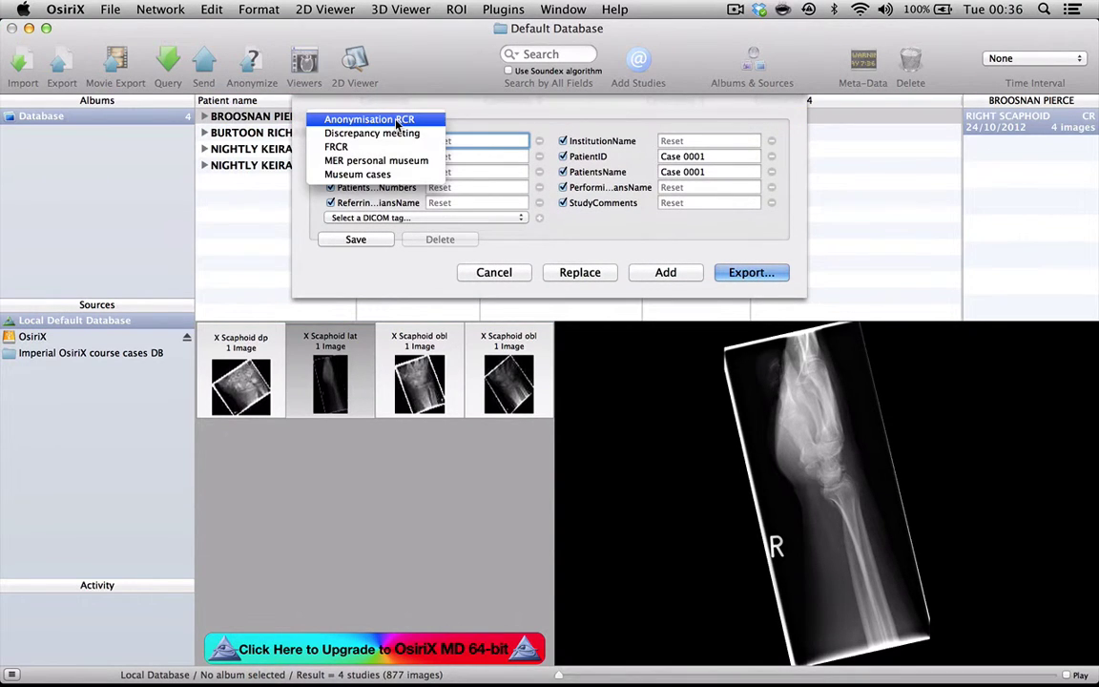
left_click(366, 161)
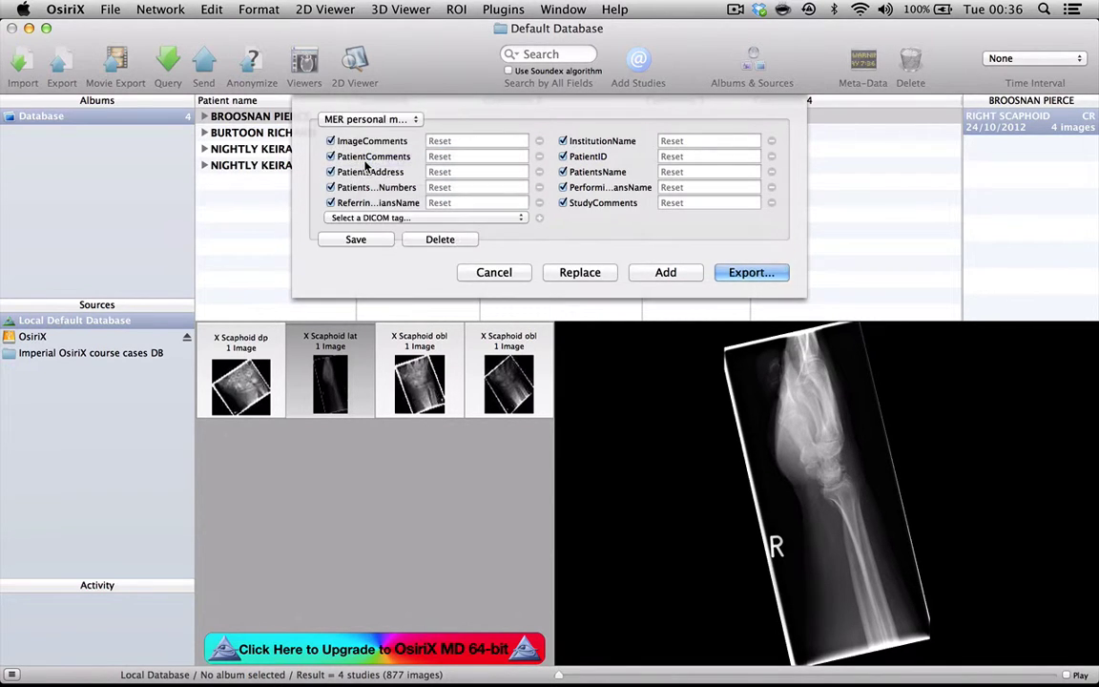
Step: Set the PatientsName and PatientID replacement values both to Case 0001
left_click(693, 171)
type("Cas")
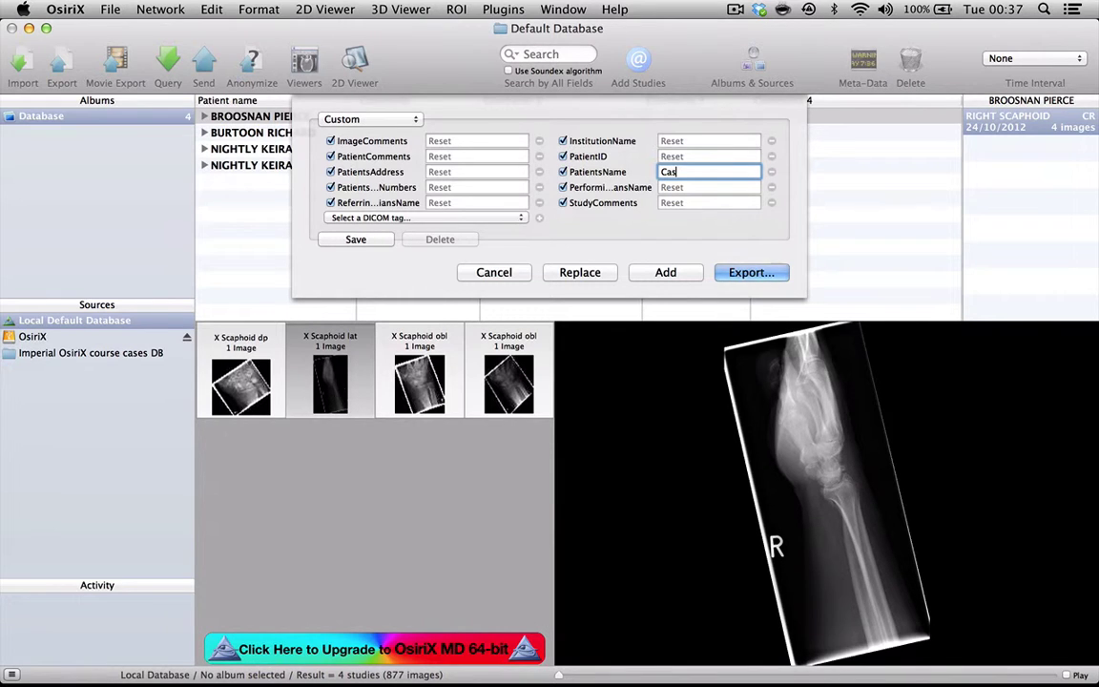
type("e 0001")
left_click(678, 157)
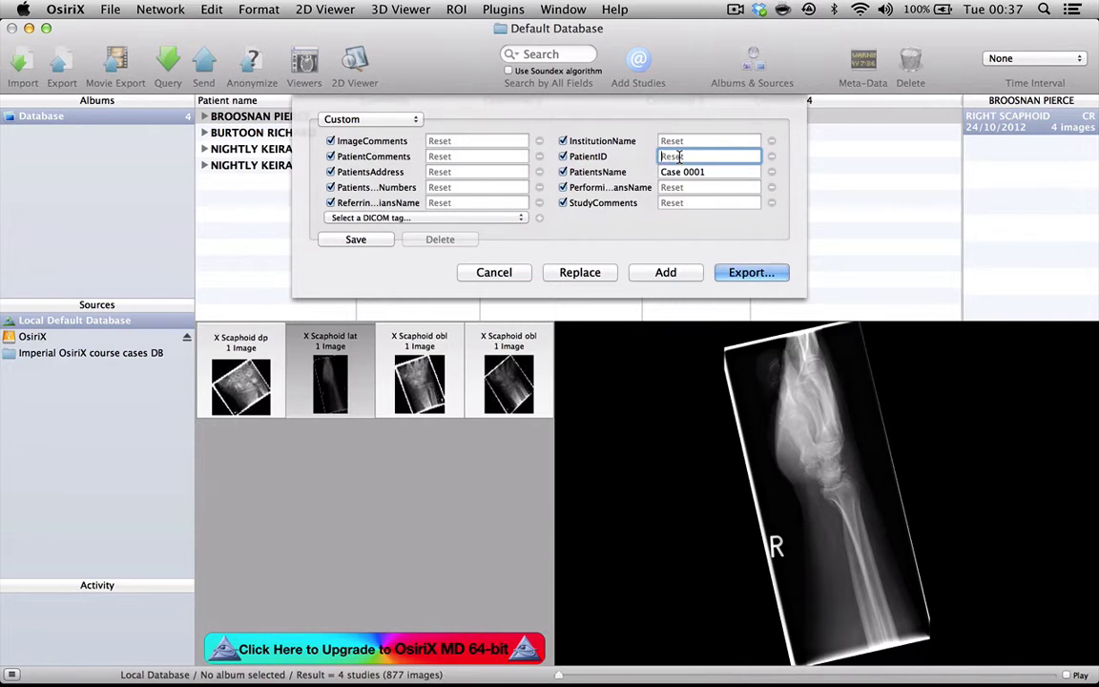
type("Case 0001")
Step: Add the anonymised Case 0001 copy to the database and select it
left_click(665, 273)
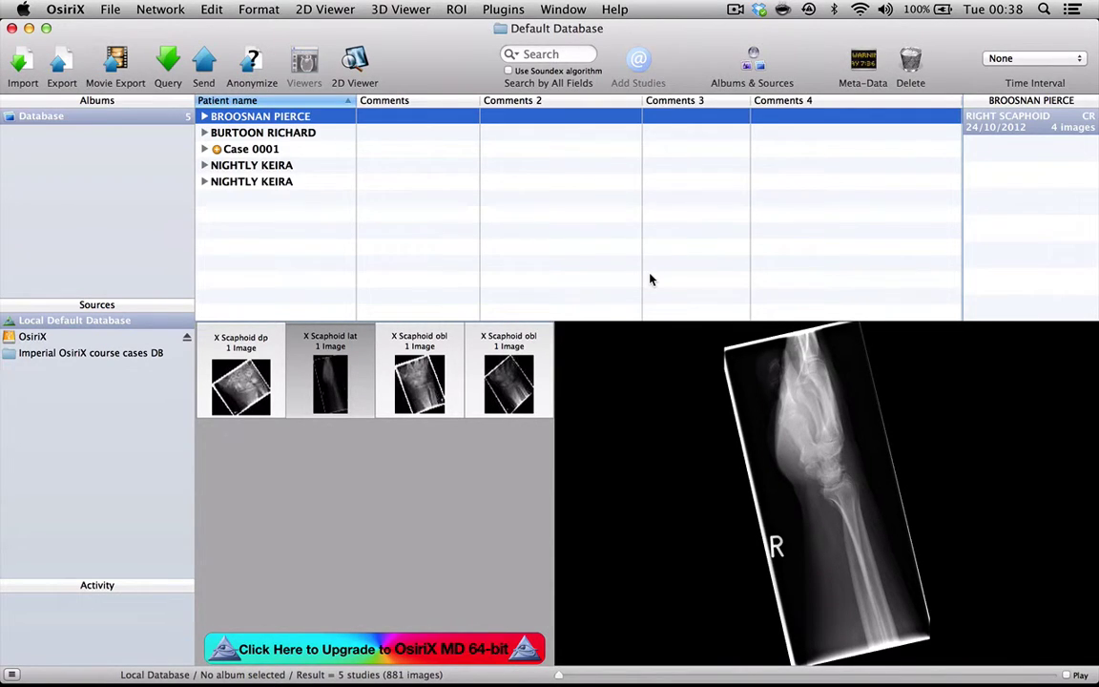
left_click(287, 149)
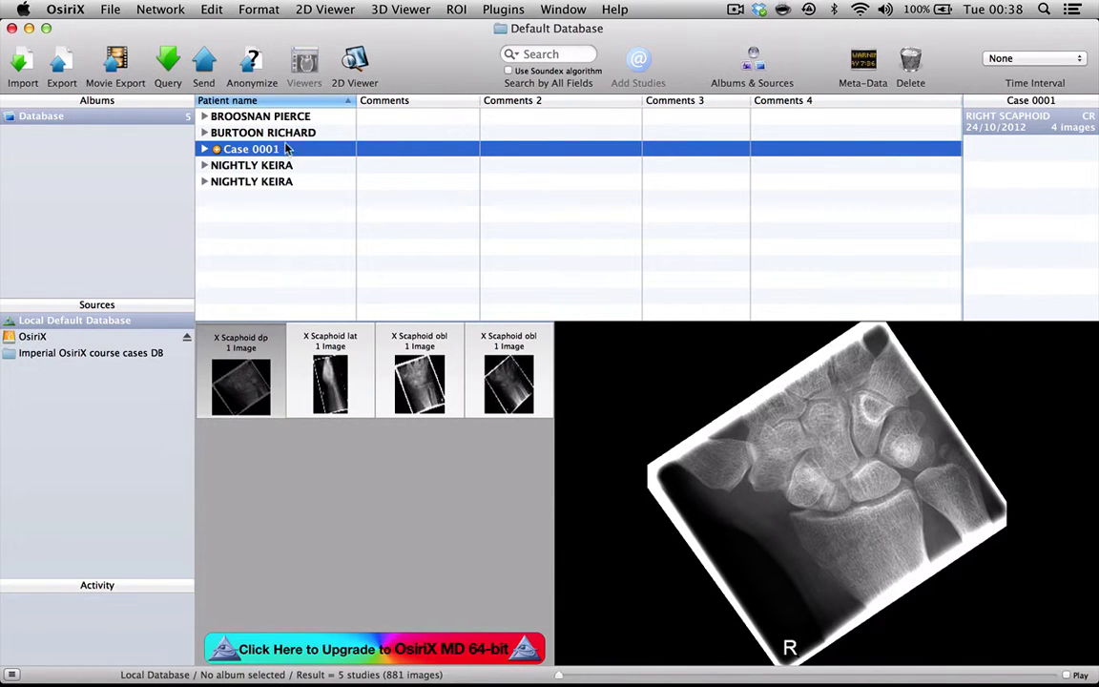
left_click(279, 117)
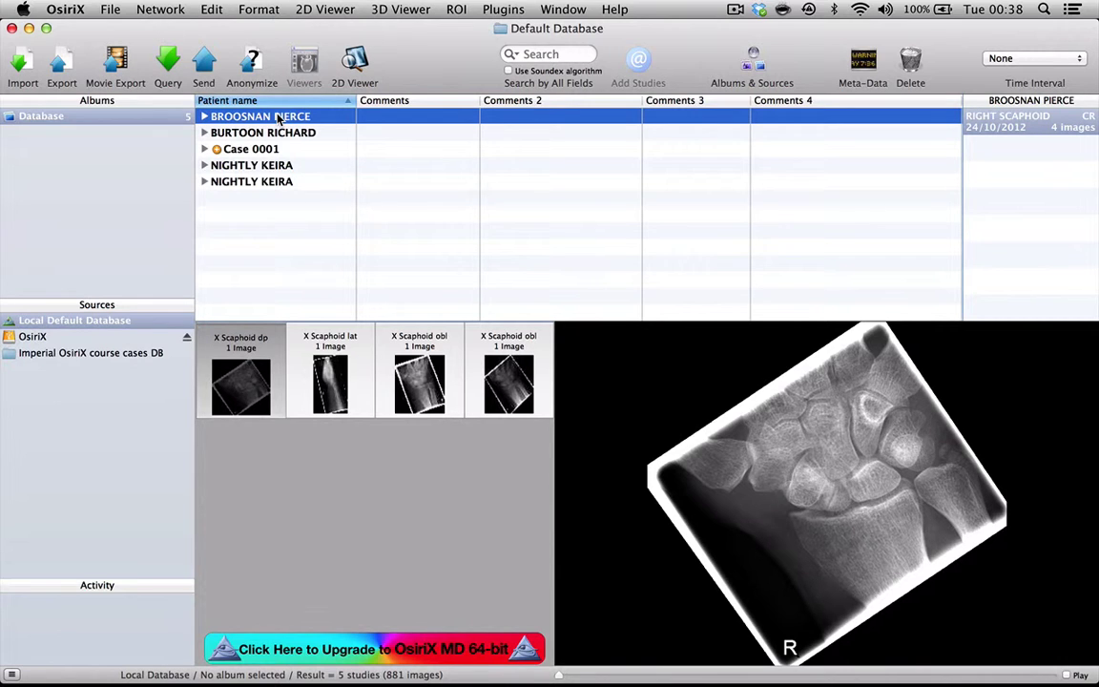
left_click(263, 148)
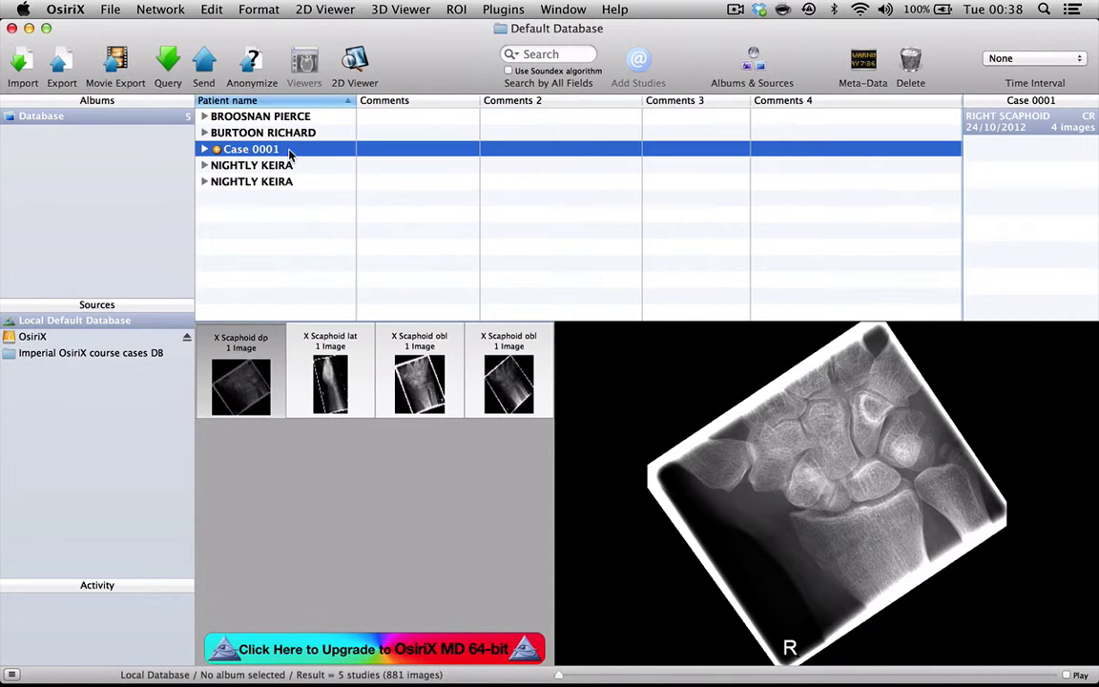
Step: Enter Case 0001 comments XR wrist, Scaphoid fracture and Age 49, male
left_click(373, 153)
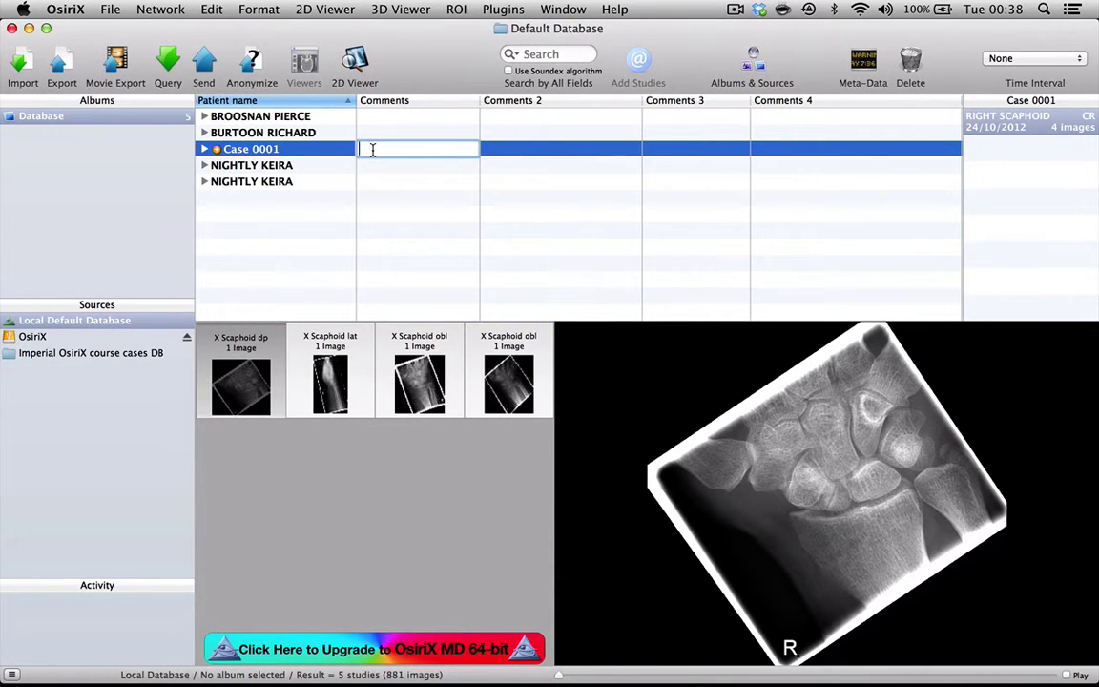
type("XR wrist")
left_click(499, 152)
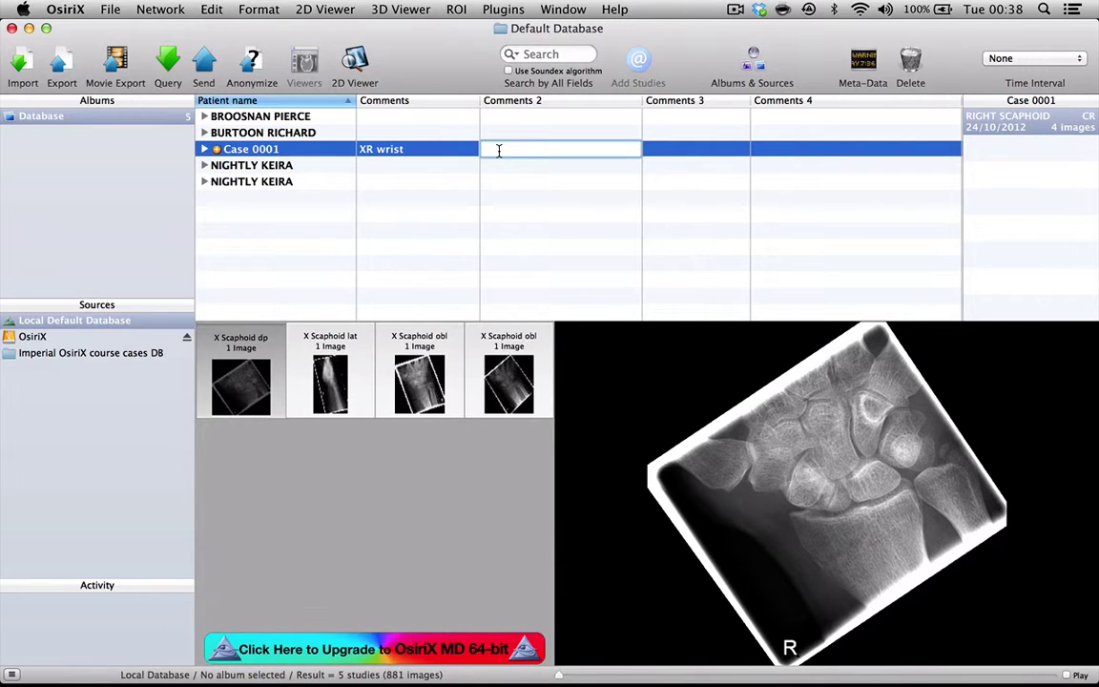
type("Scaphoid fracture")
left_click(662, 151)
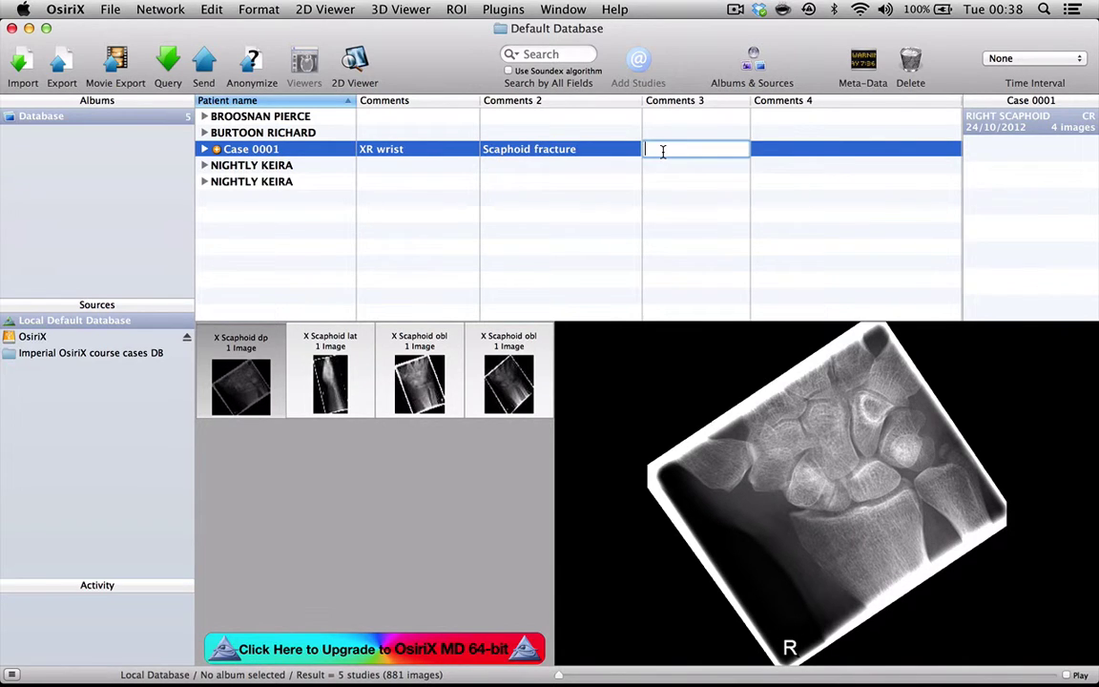
type("Age 49, male")
left_click(812, 153)
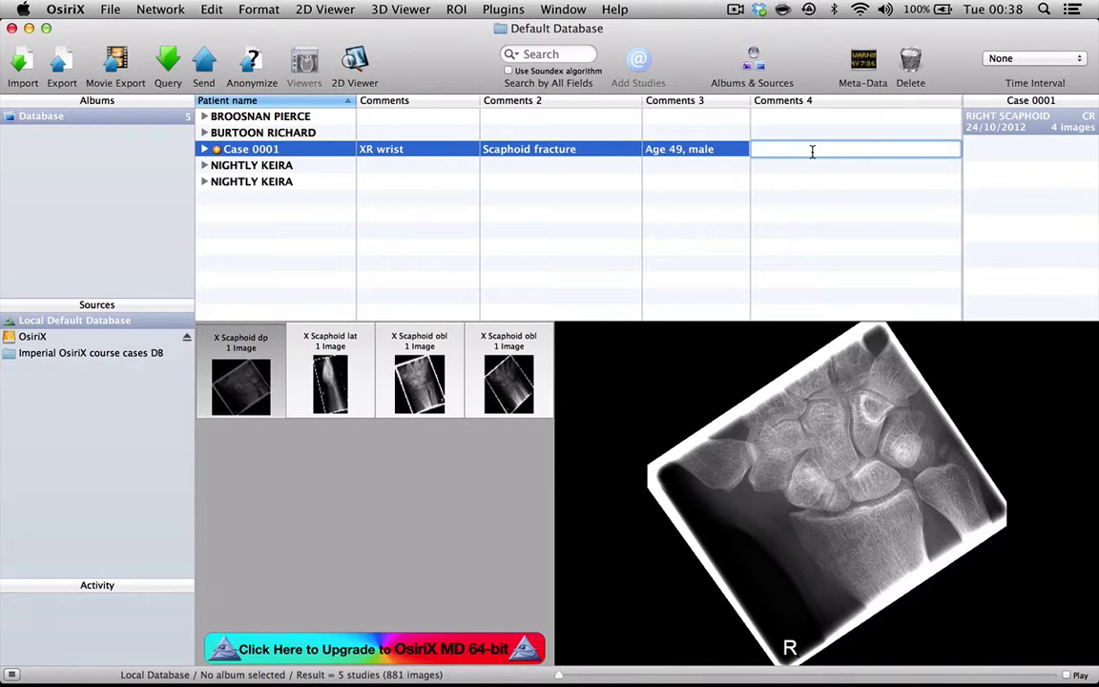
Step: Enter 2A as Case 0001's fourth comment
type("2A")
left_click(839, 182)
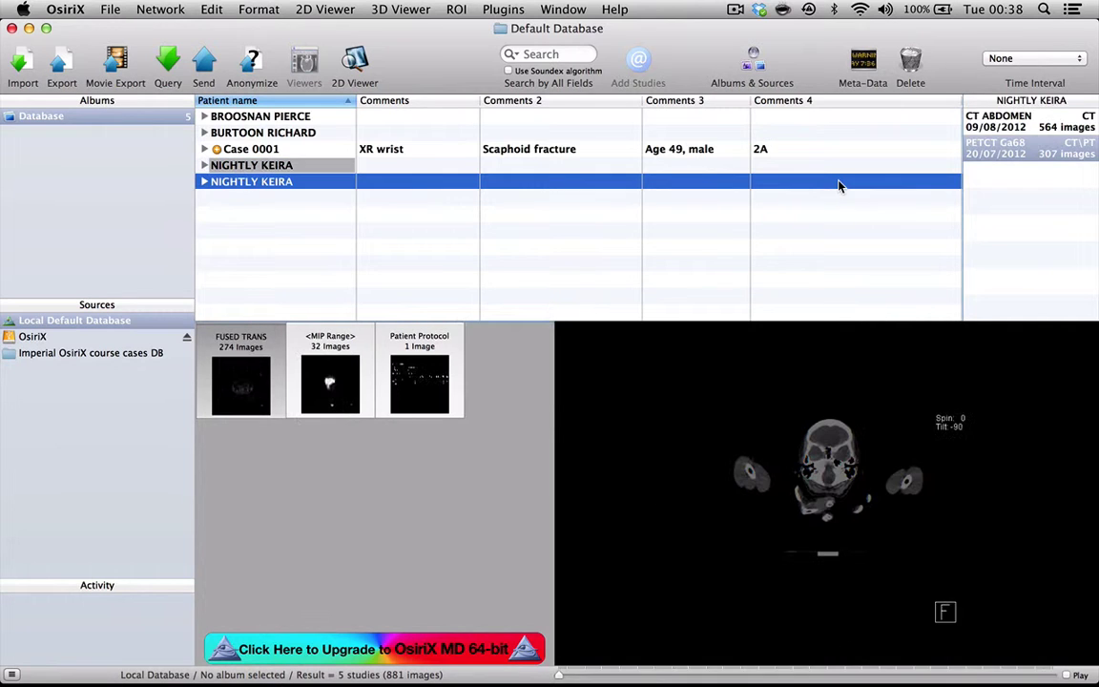
left_click(530, 149)
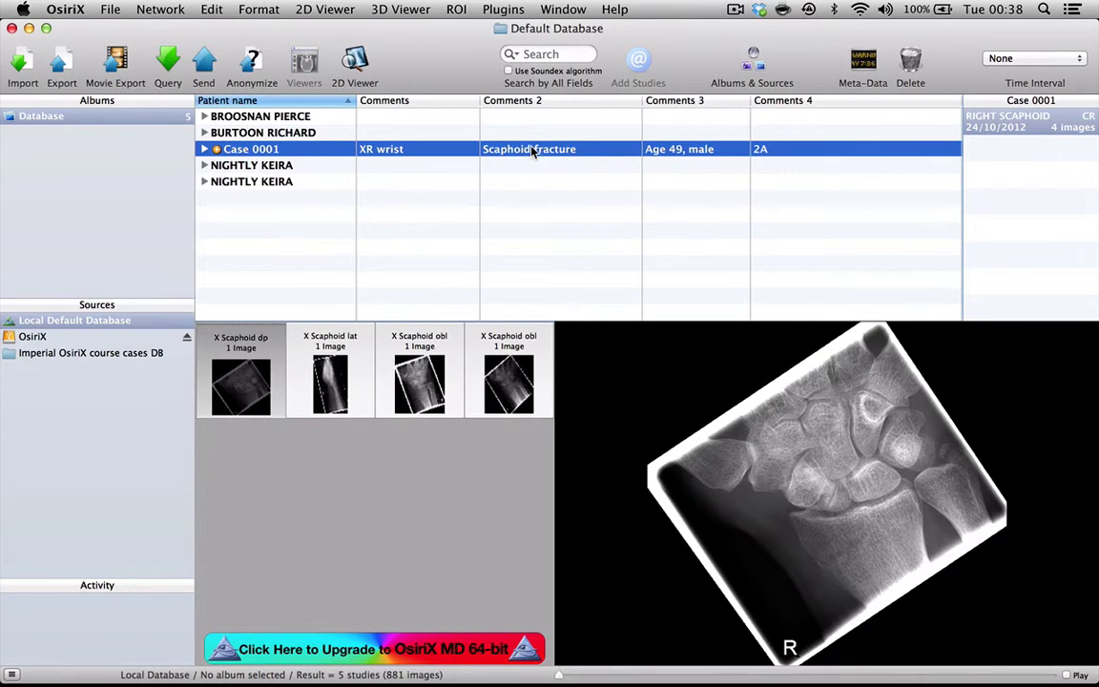
Step: Delete the original non-anonymised wrist study with Delete Selected Lines and confirm
left_click(338, 116)
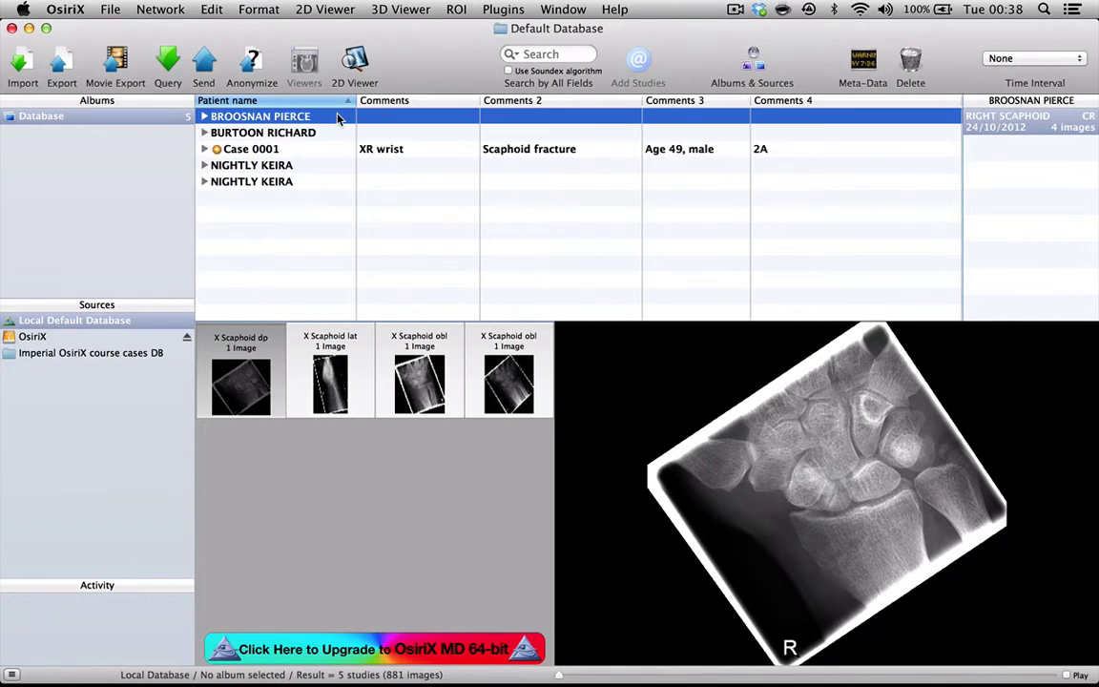
right_click(338, 116)
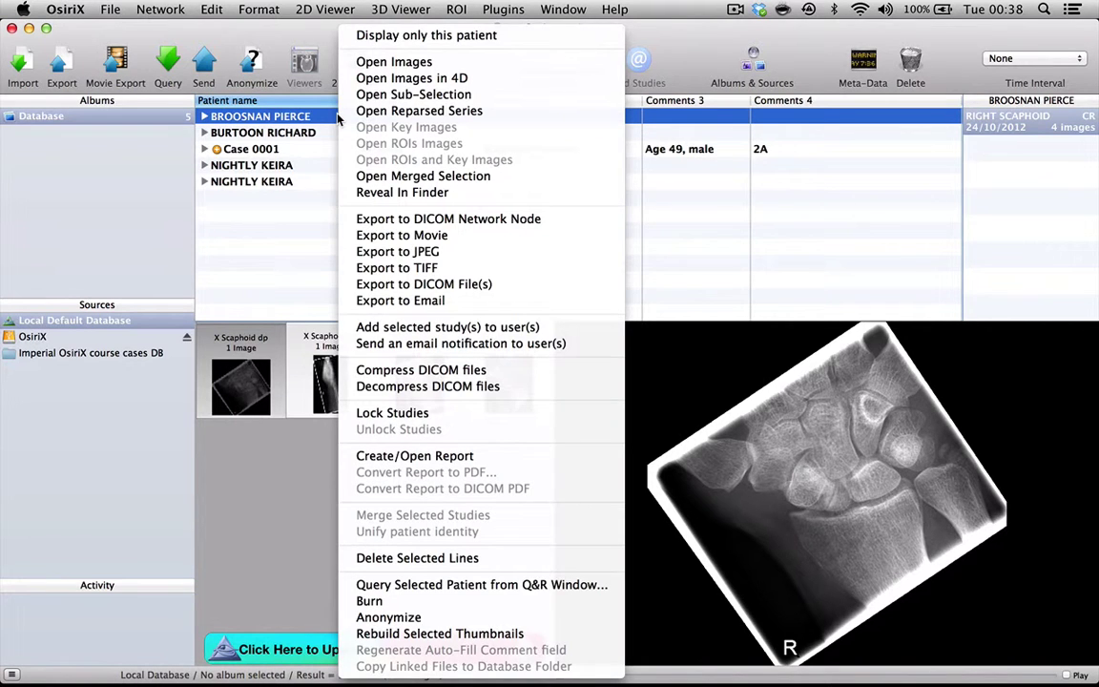
left_click(418, 558)
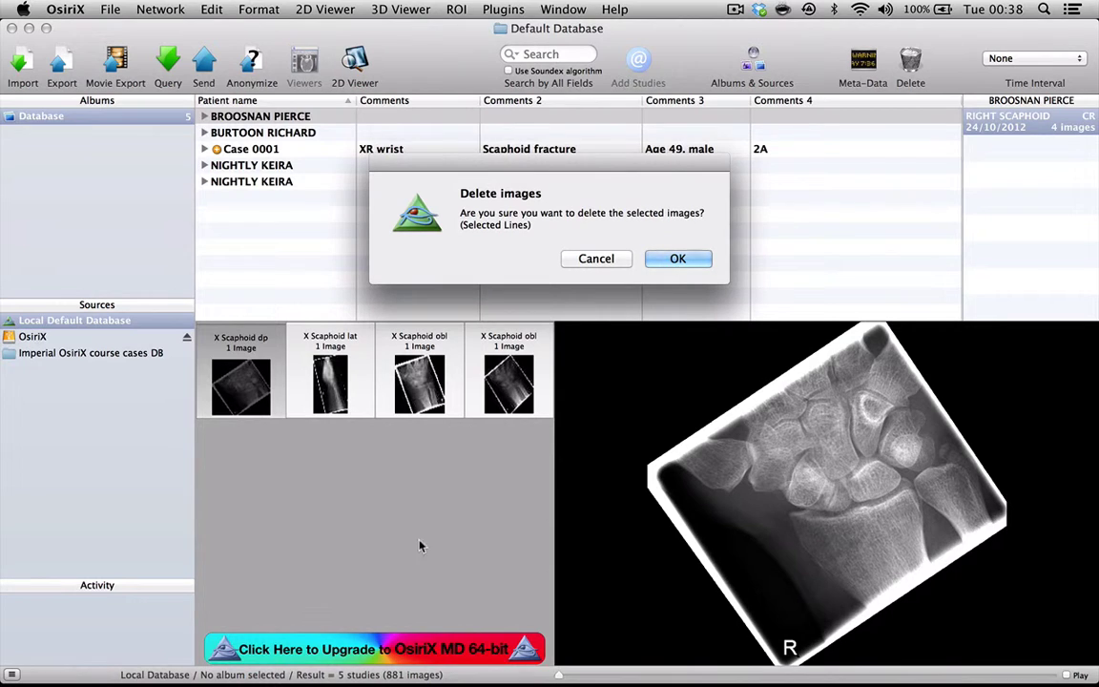
left_click(678, 261)
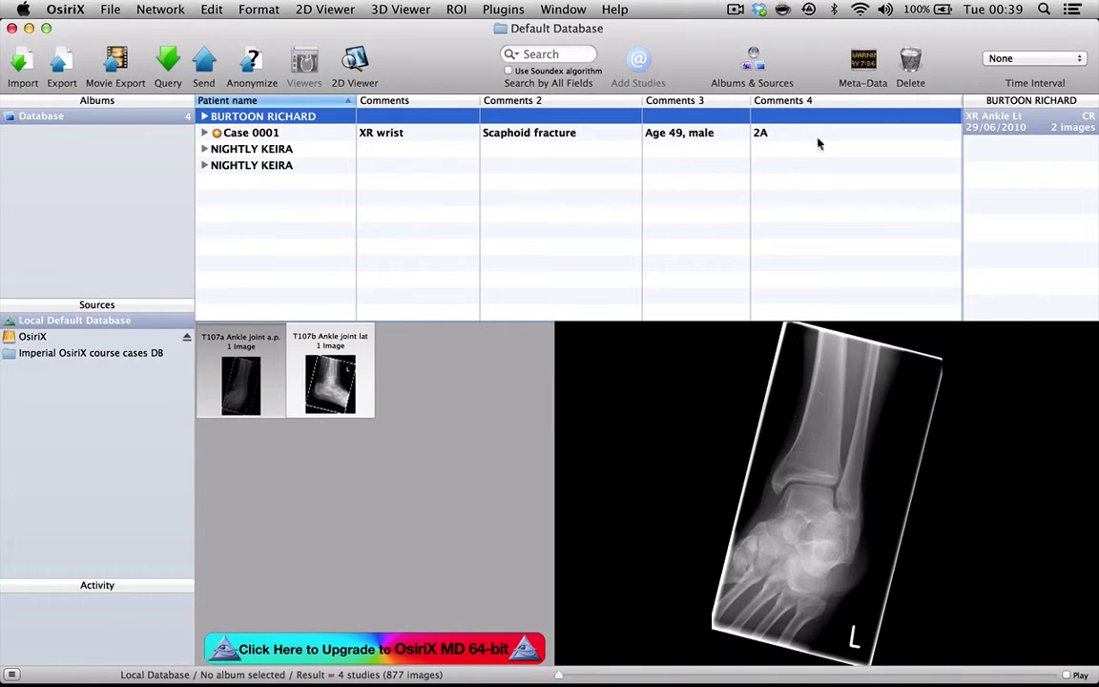
Step: Open the ankle study's Meta-Data, enable editing and scope DICOM edits to Study level
left_click(867, 69)
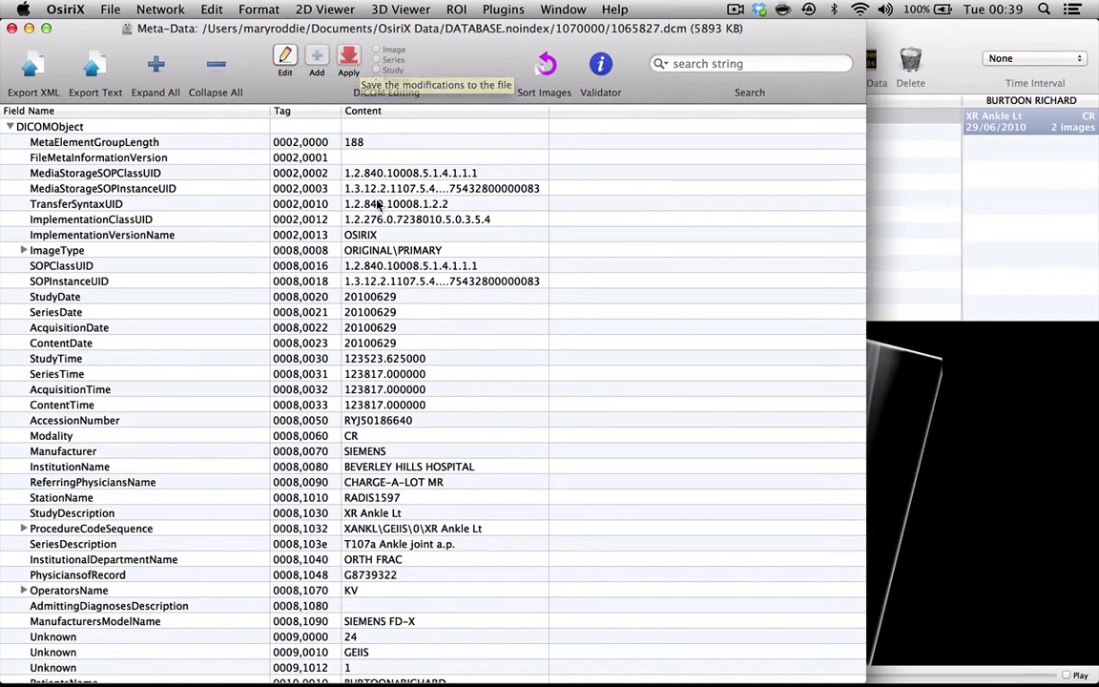
scroll(379, 206, "down", 3)
scroll(379, 206, "up", 3)
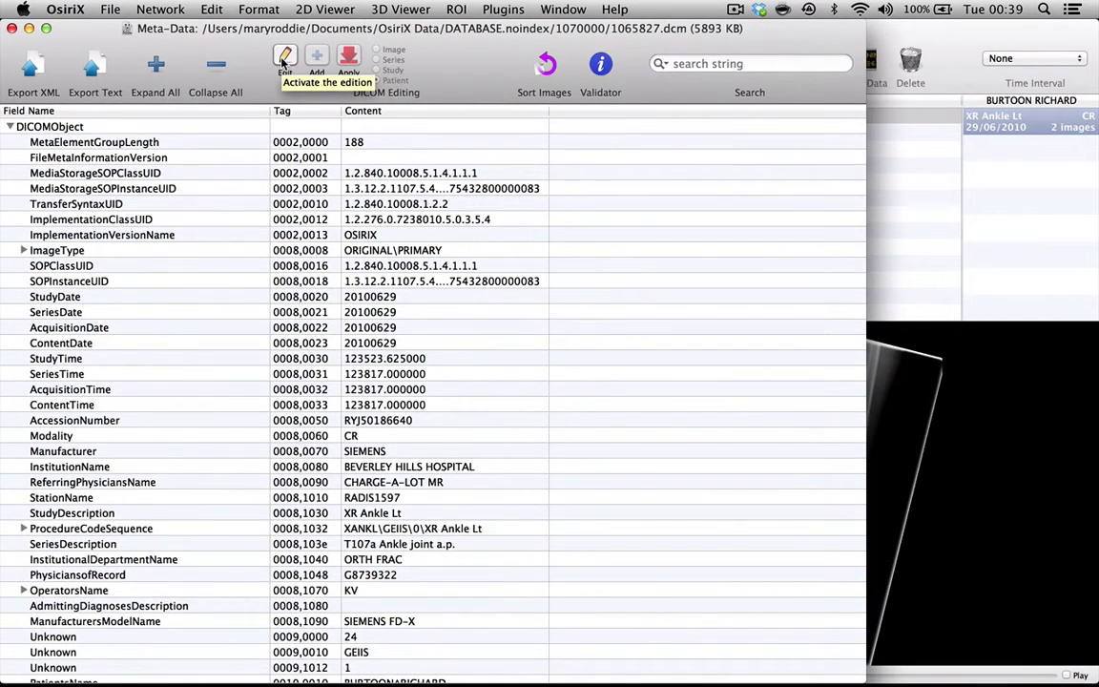
left_click(283, 59)
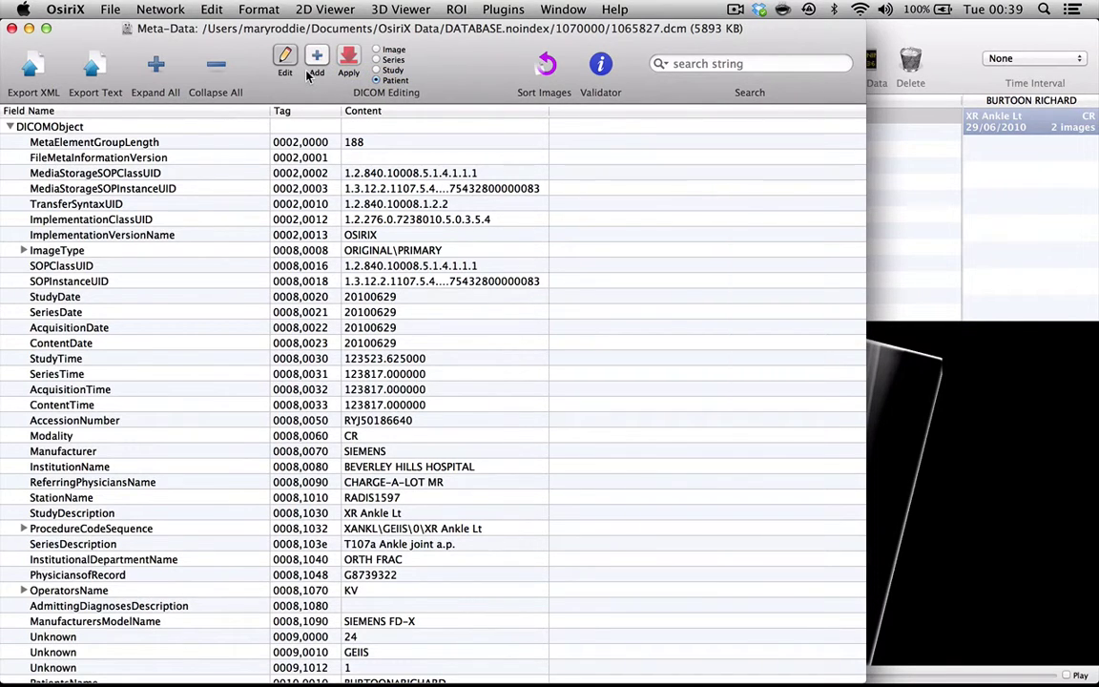
left_click(376, 70)
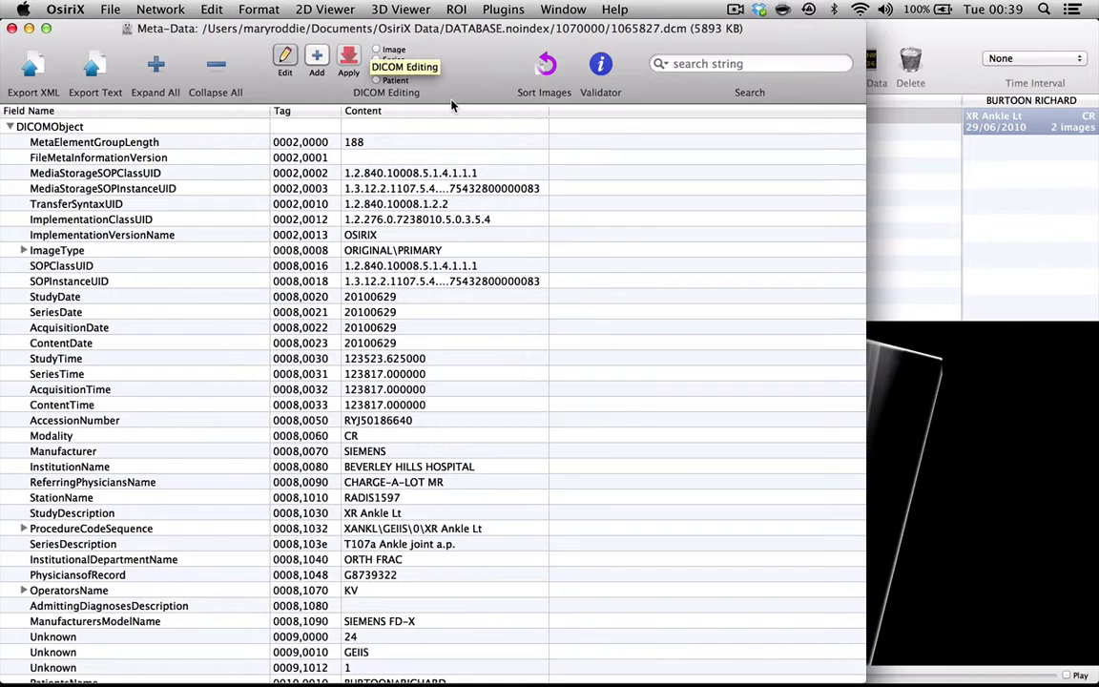
left_click(406, 82)
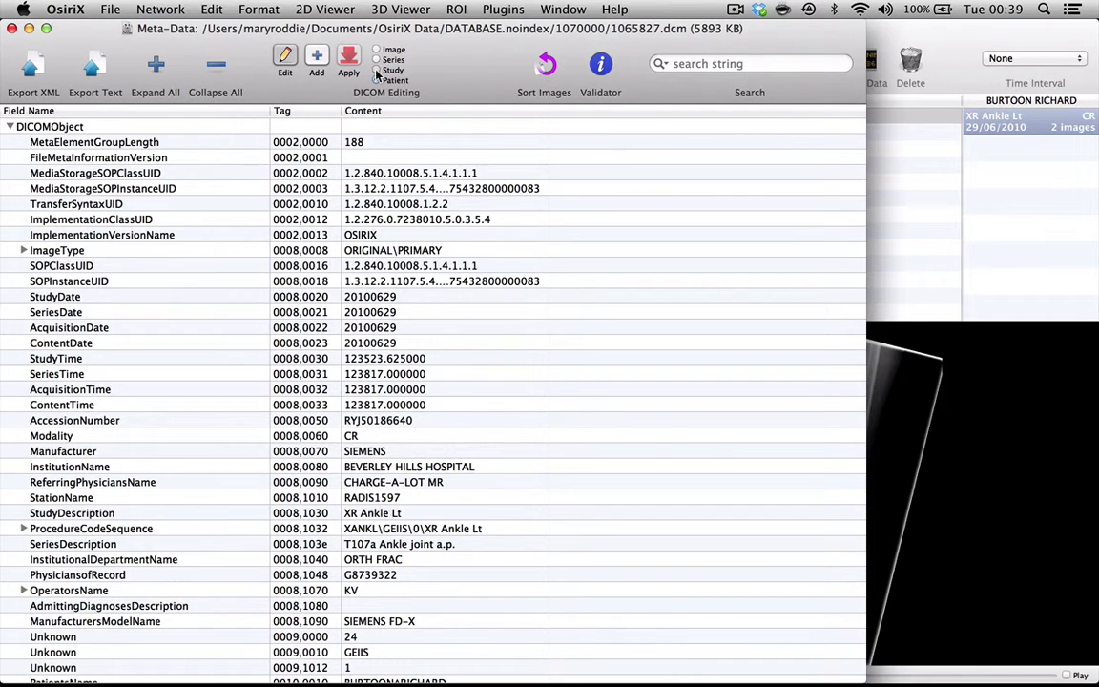
left_click(376, 70)
Step: Clear the InstitutionName, ReferringPhysiciansName and PhysiciansofRecord values
scroll(459, 299, "down", 5)
scroll(457, 300, "down", 1)
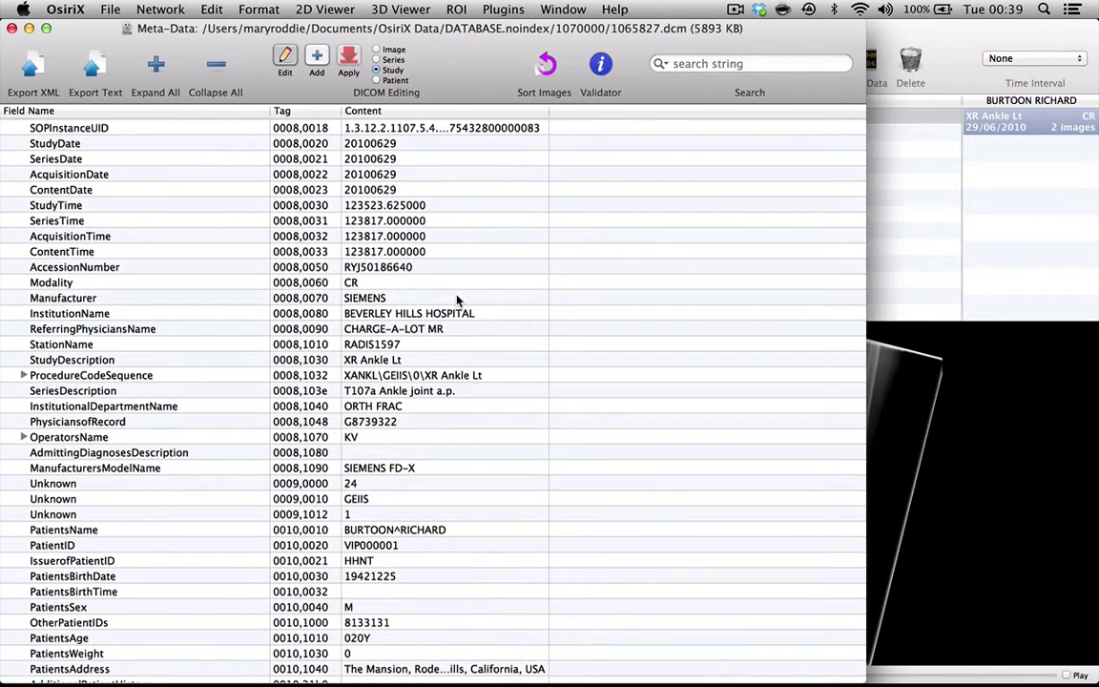
double_click(412, 318)
key("BackSpace")
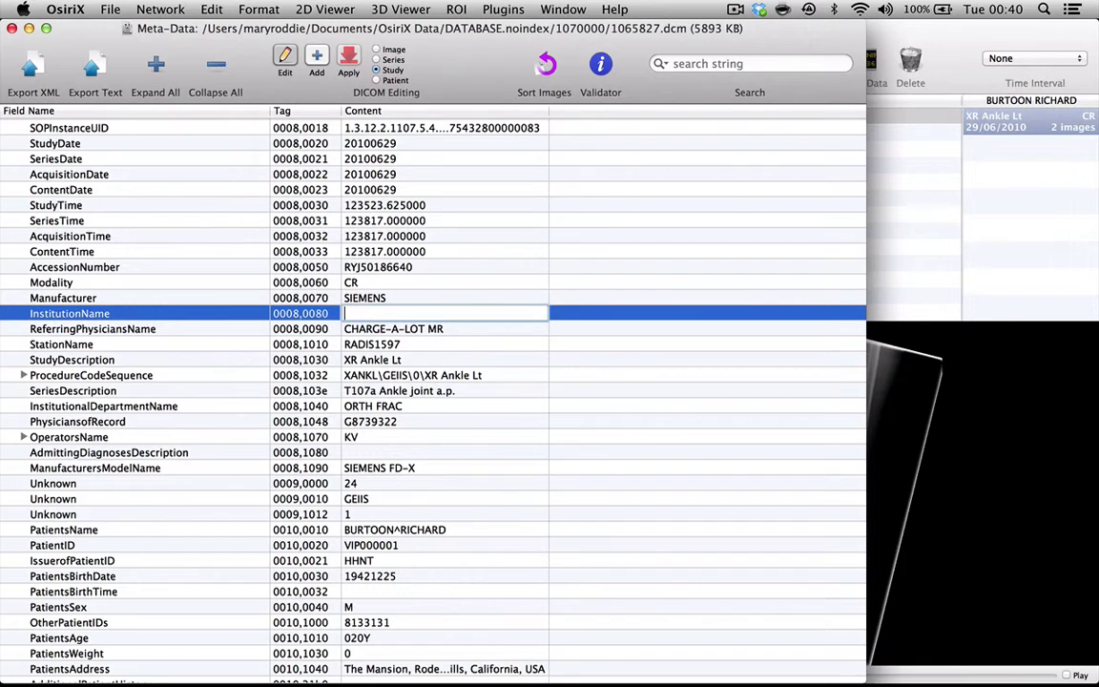
double_click(377, 329)
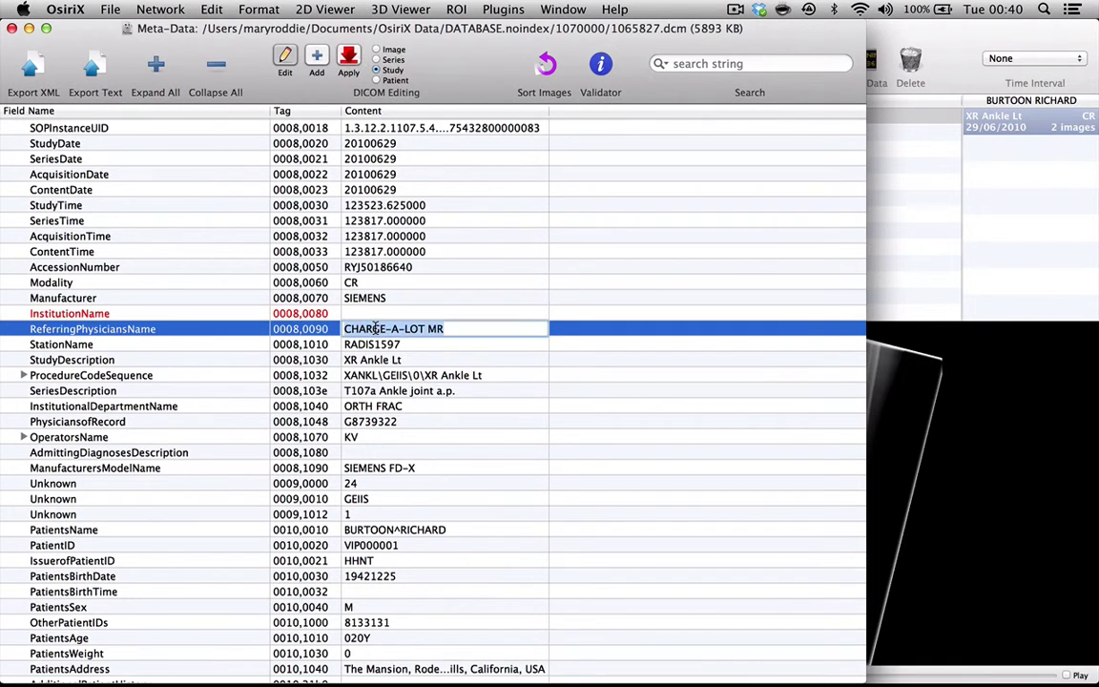
key("BackSpace")
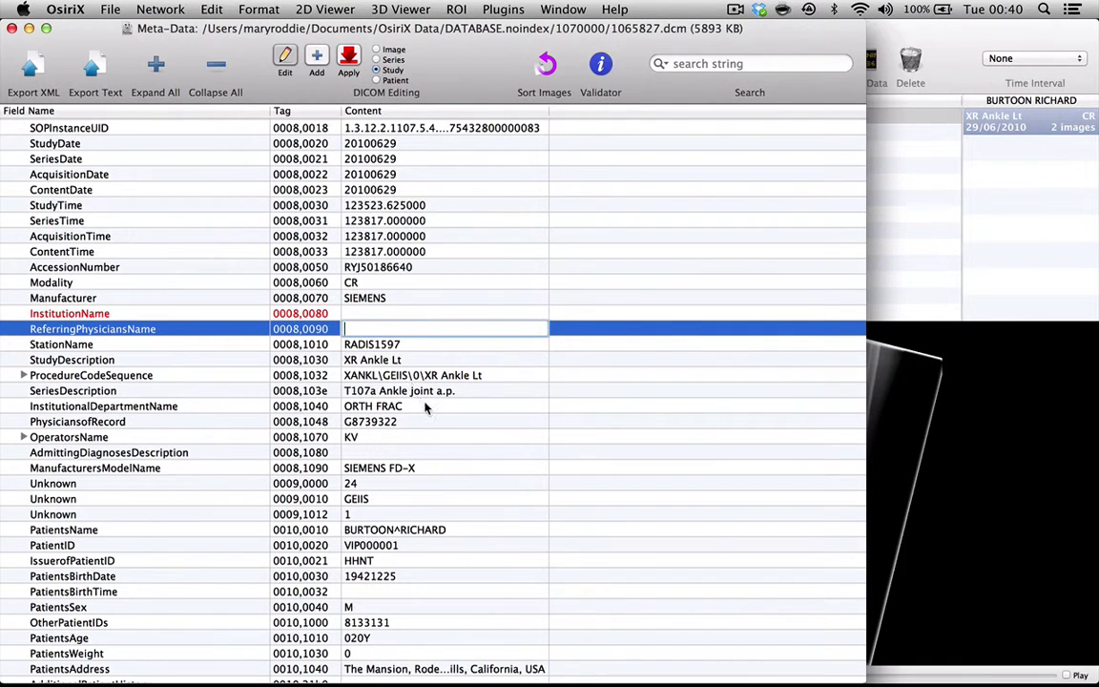
scroll(385, 364, "down", 3)
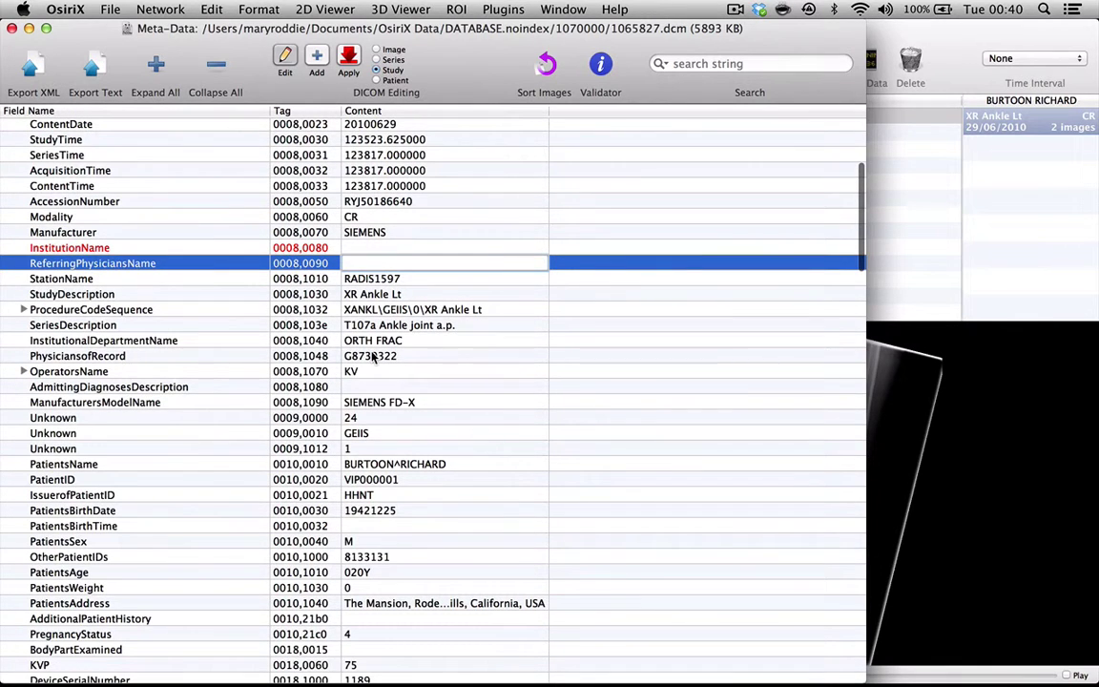
double_click(373, 355)
key("BackSpace")
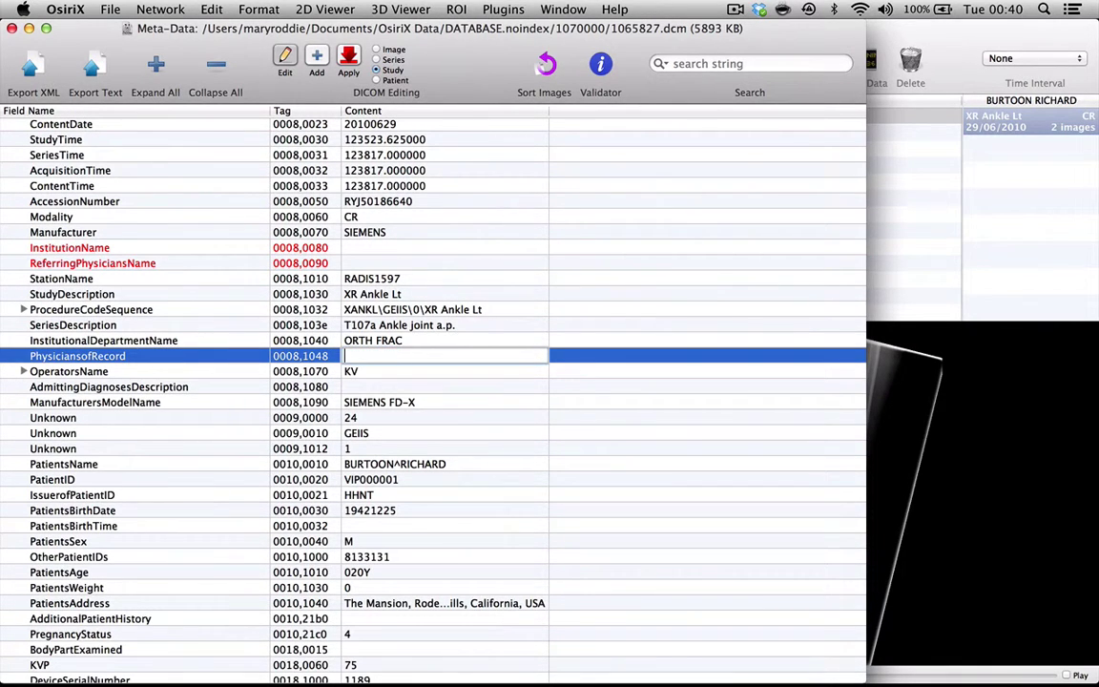
scroll(380, 450, "down", 5)
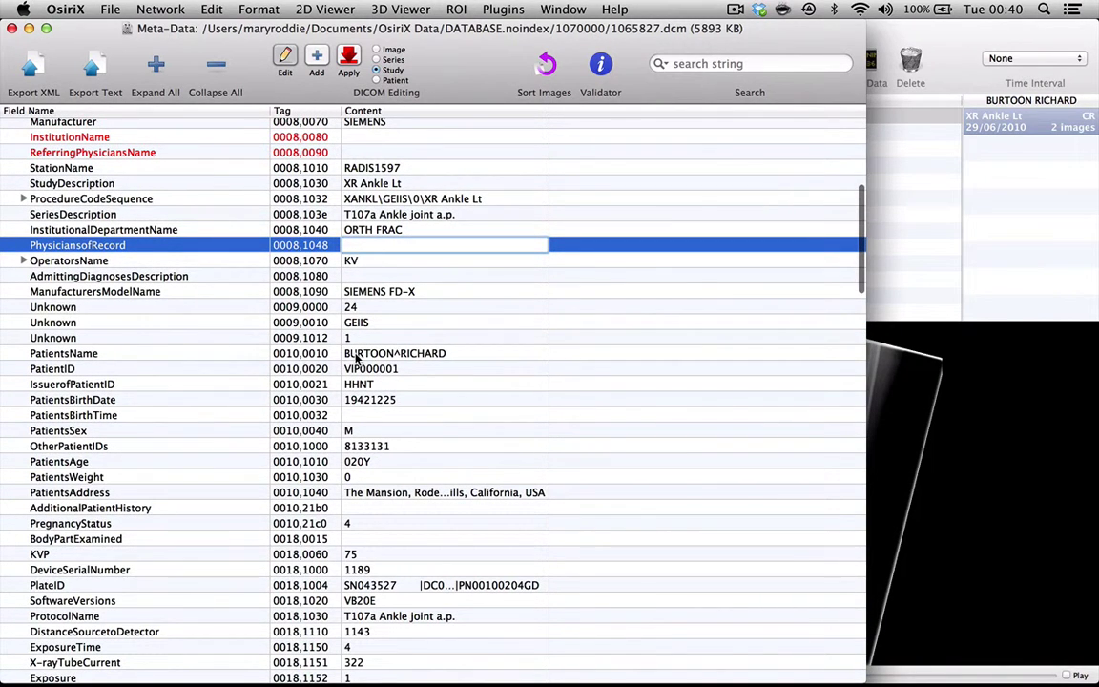
Step: Set PatientsName and PatientID to Case 0002 and blank IssuerofPatientID
double_click(353, 354)
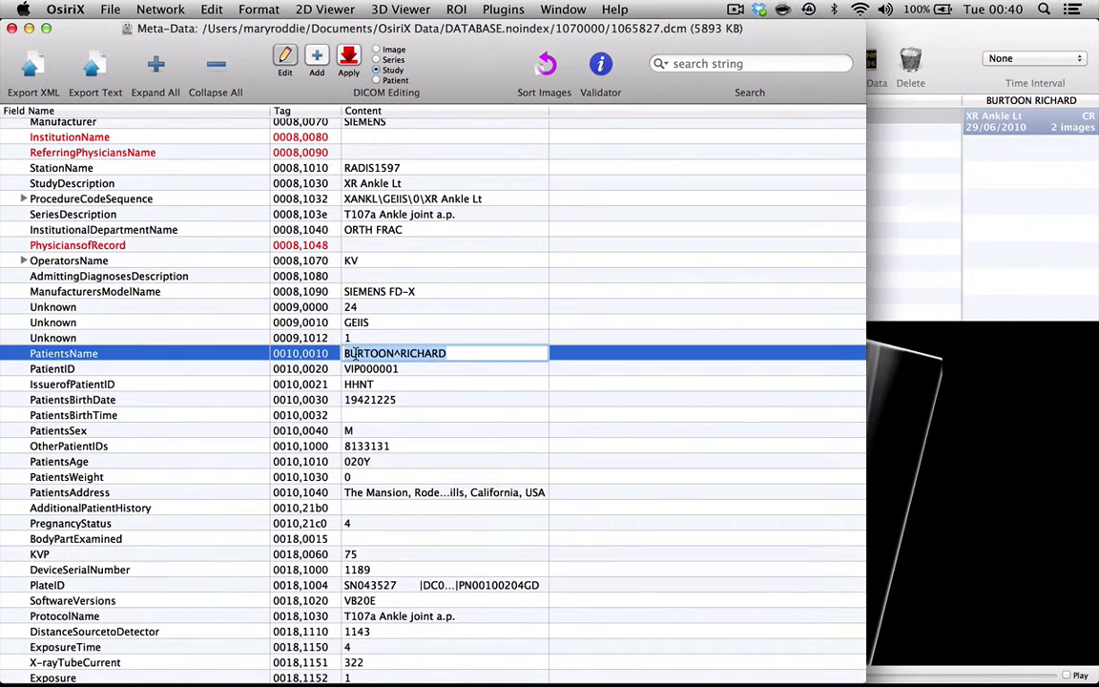
type("Case 00")
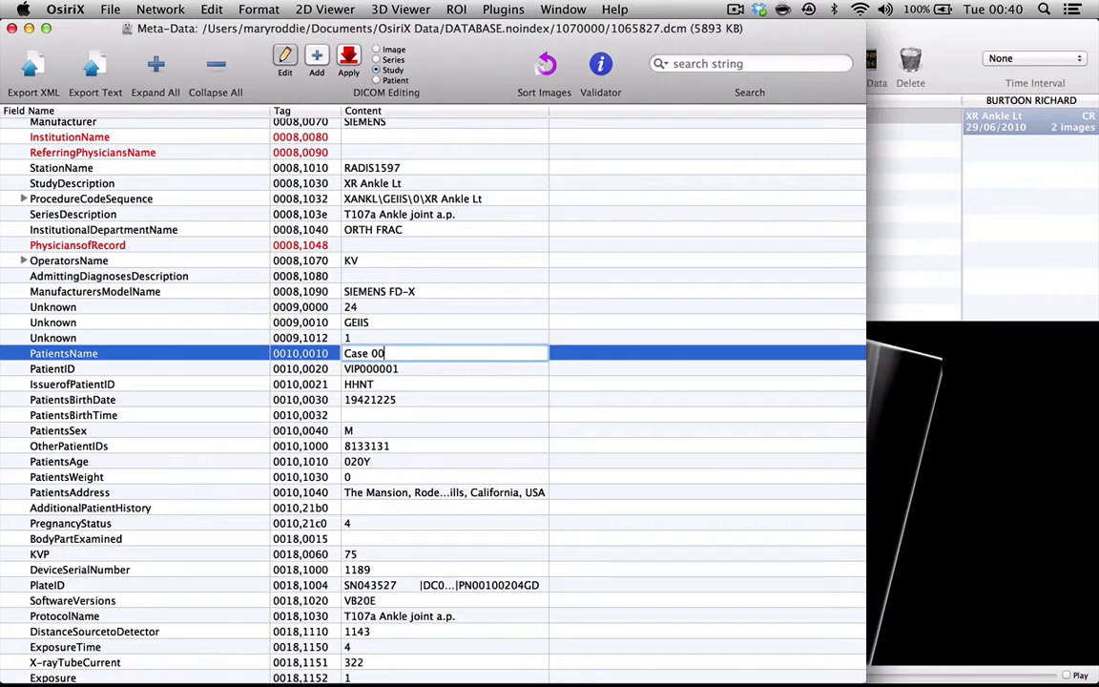
type("02")
key("Return")
double_click(351, 370)
type("Case 0002")
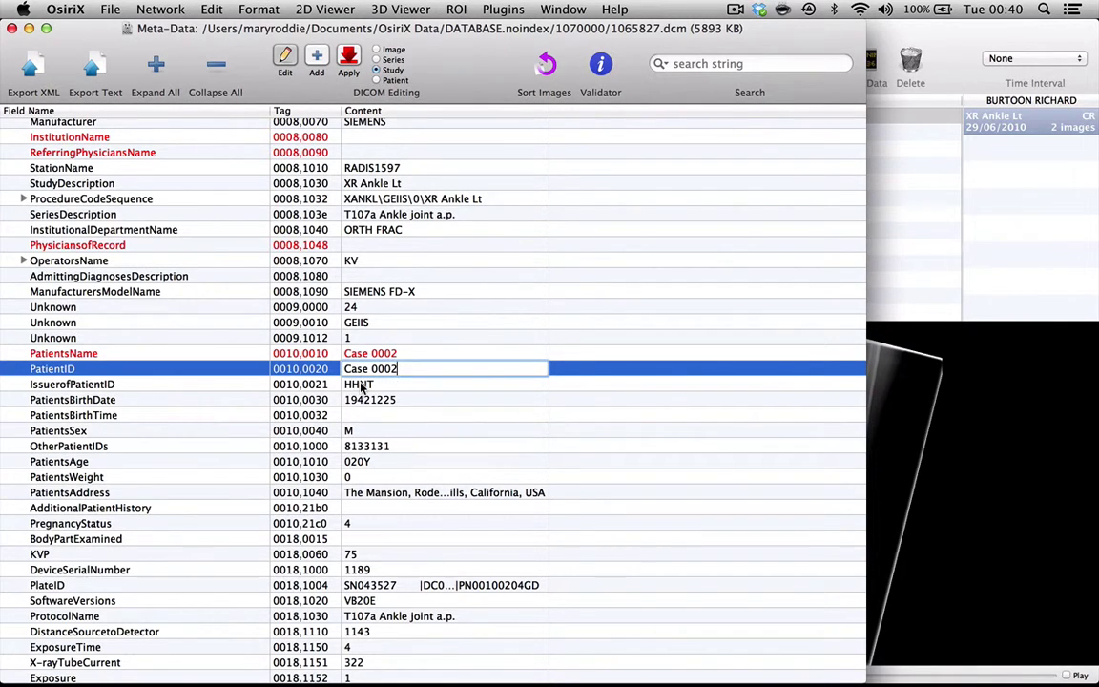
double_click(359, 384)
key("BackSpace")
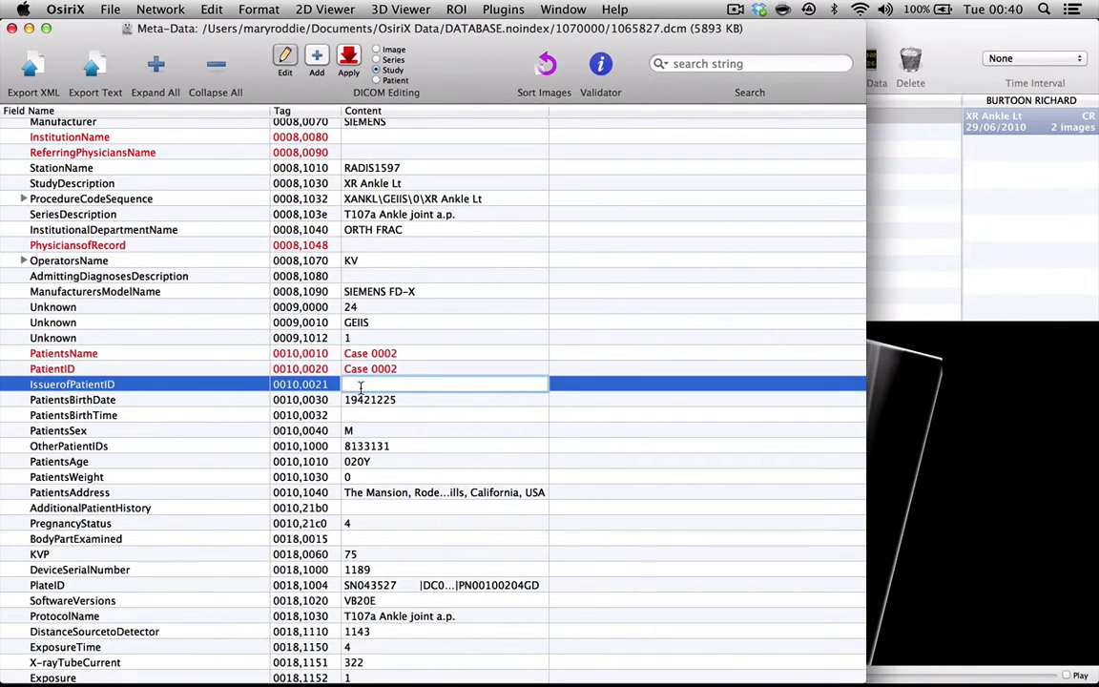
key("Return")
Step: Blank the patient's birth date and open the patient address value for editing
double_click(361, 400)
key("super+c")
key("BackSpace")
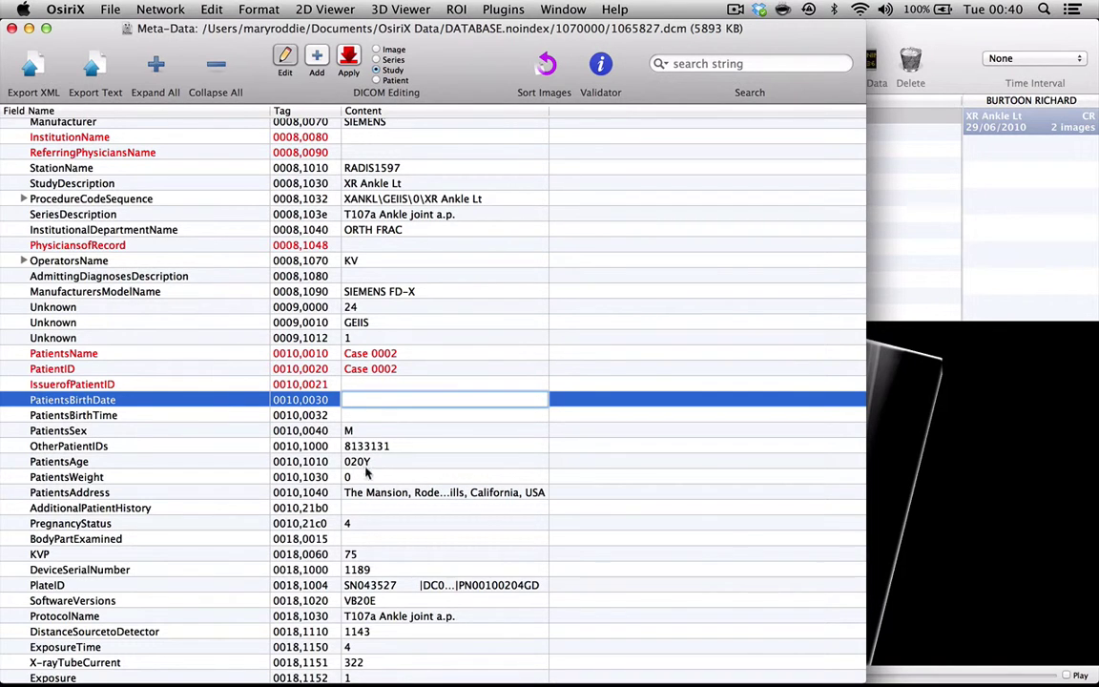
key("super+v")
key("Return")
left_click(375, 494)
left_click(376, 494)
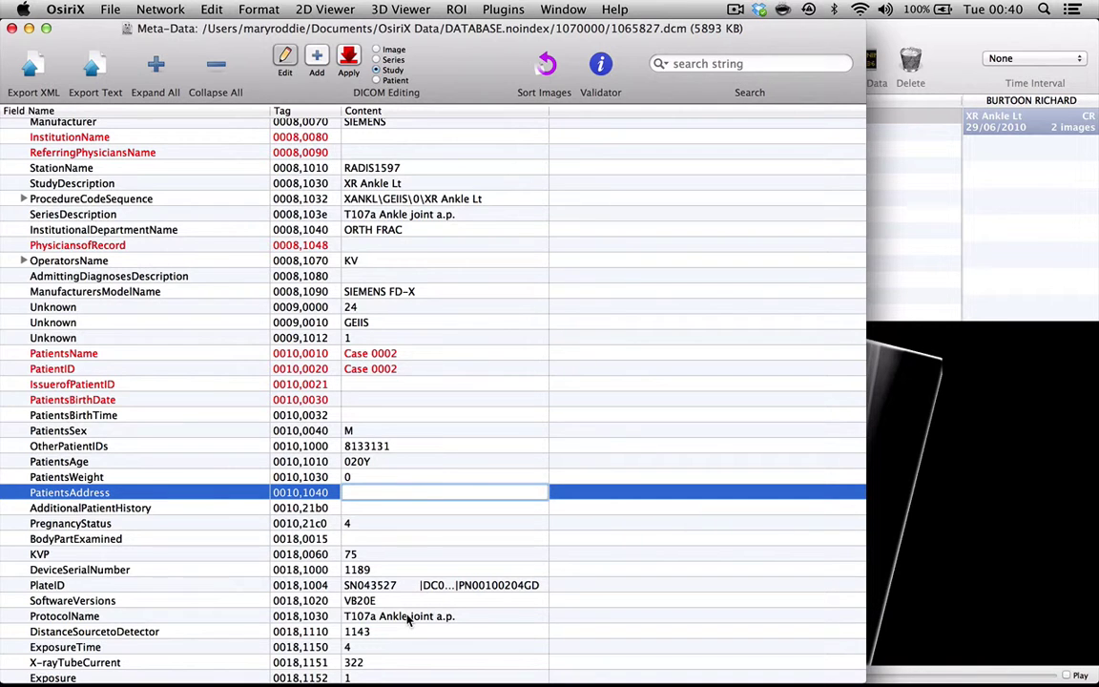
Step: Review the remaining DICOM fields and apply the metadata changes to the ankle study
scroll(407, 621, "down", 5)
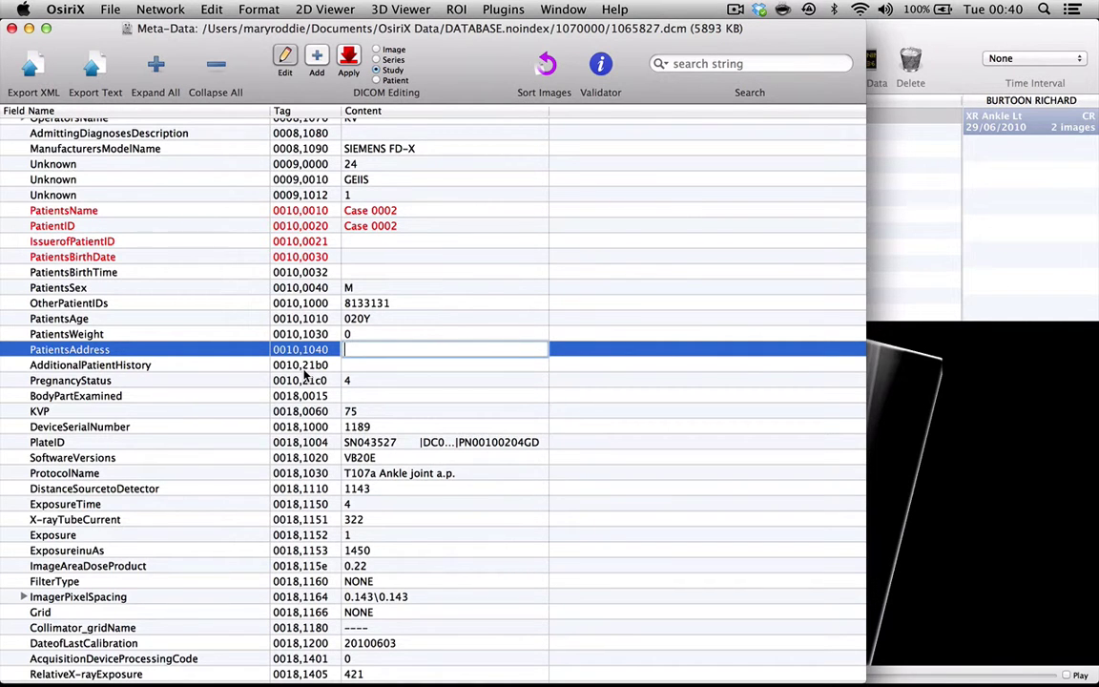
scroll(305, 377, "down", 4)
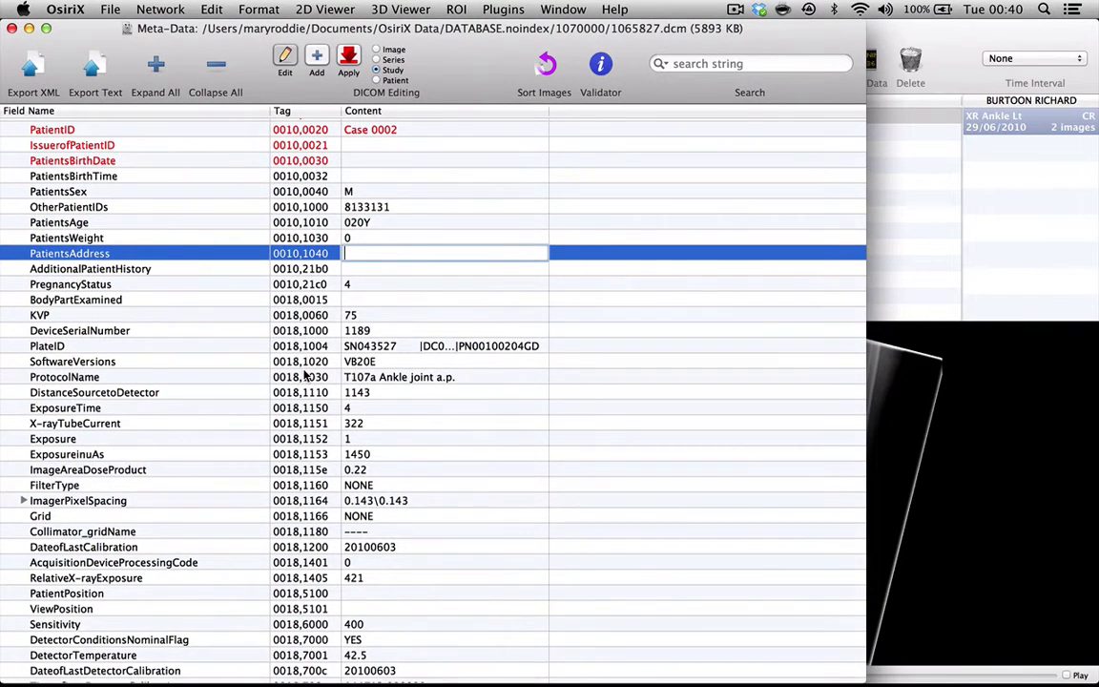
scroll(305, 377, "up", 1)
scroll(305, 377, "down", 10)
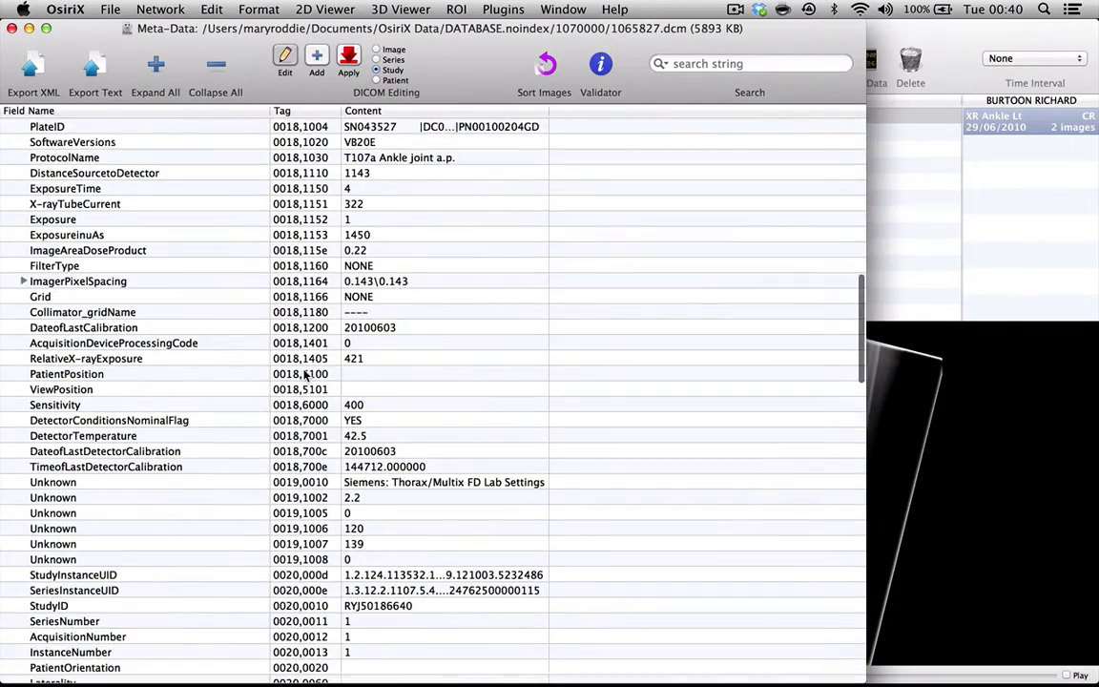
scroll(306, 377, "down", 10)
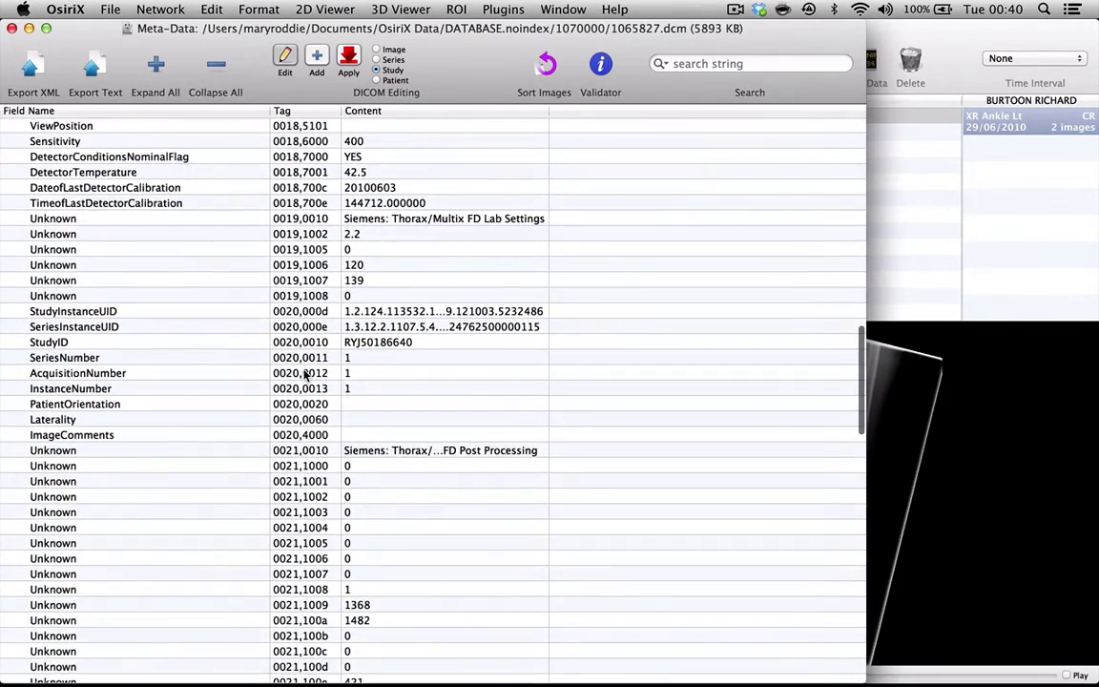
scroll(306, 377, "down", 20)
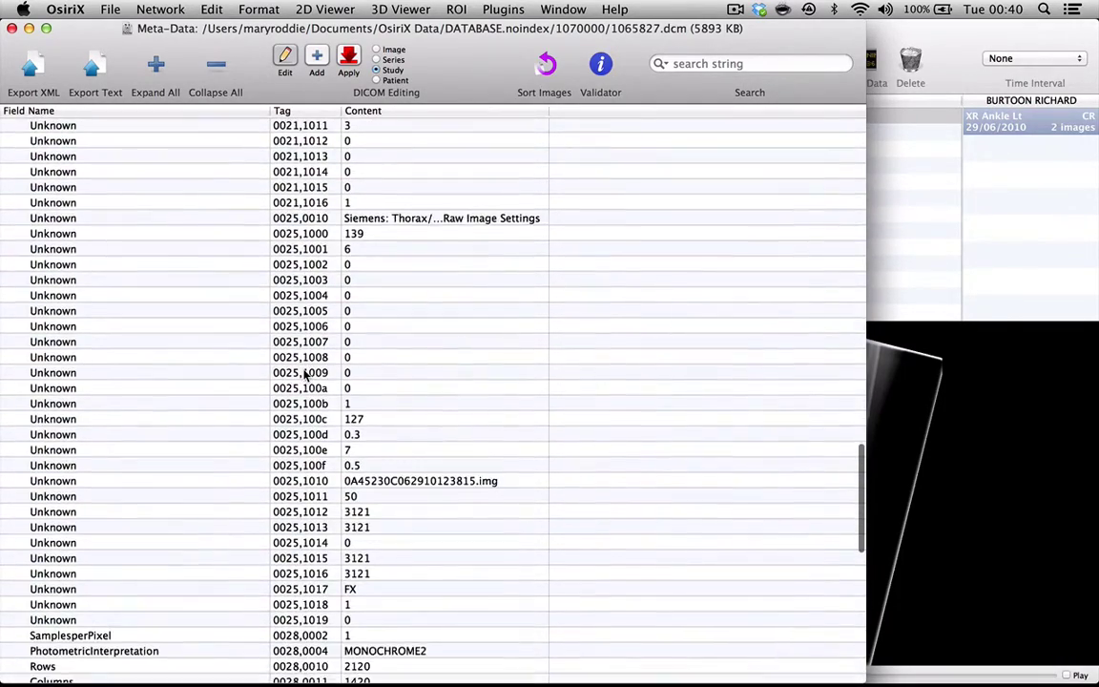
scroll(305, 377, "down", 12)
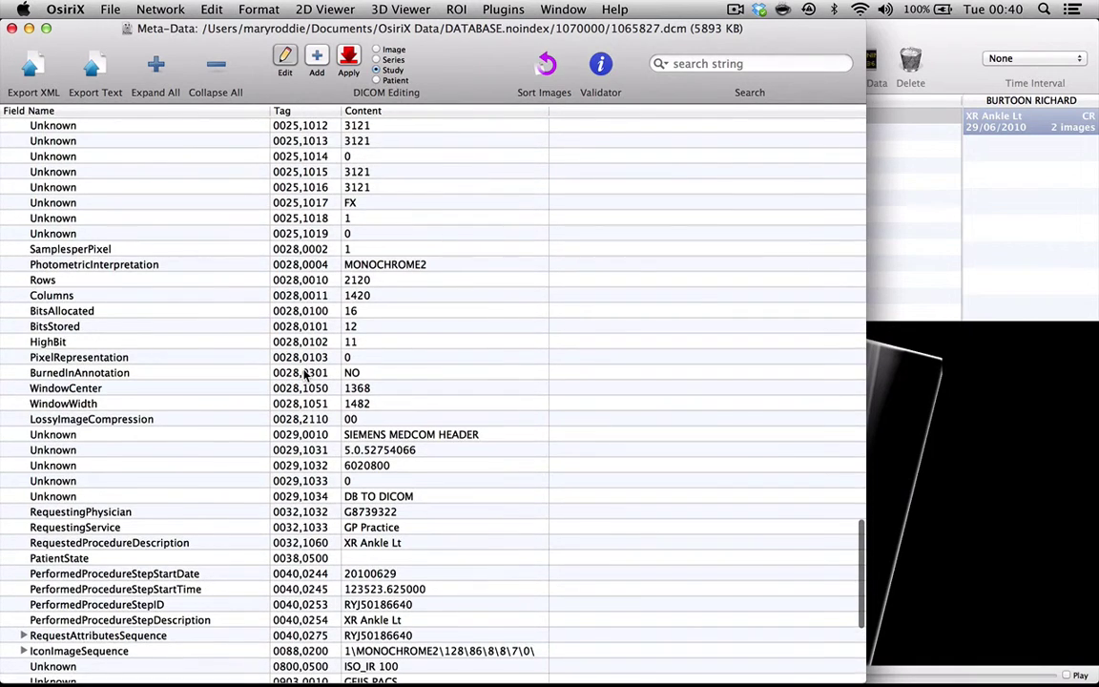
scroll(306, 377, "down", 2)
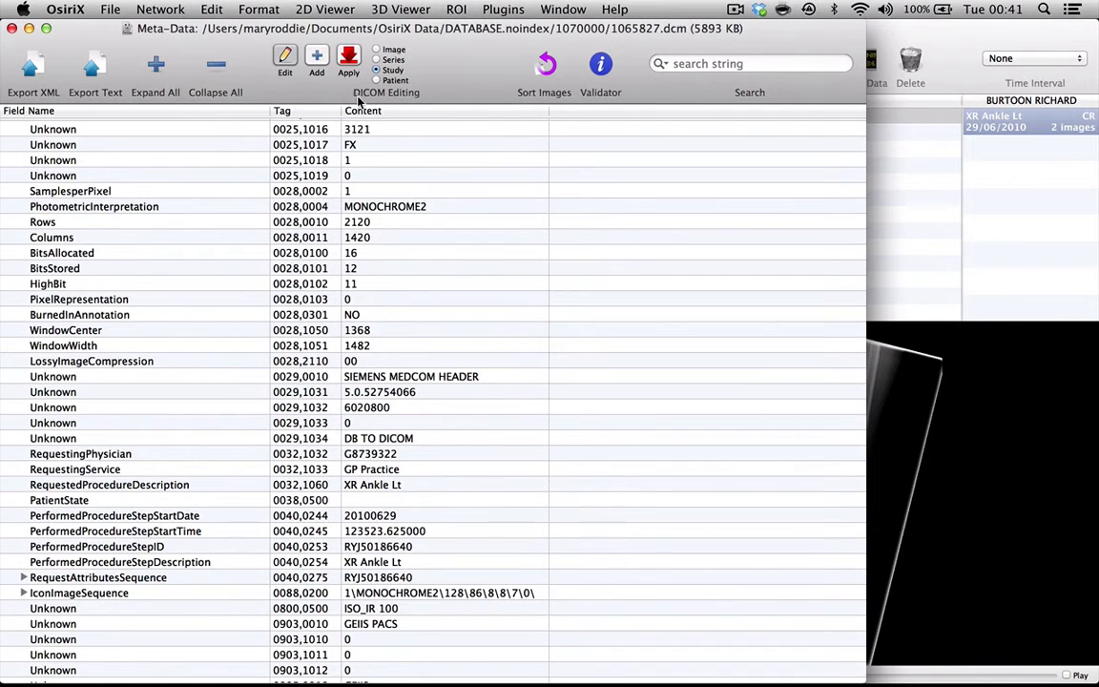
left_click(348, 61)
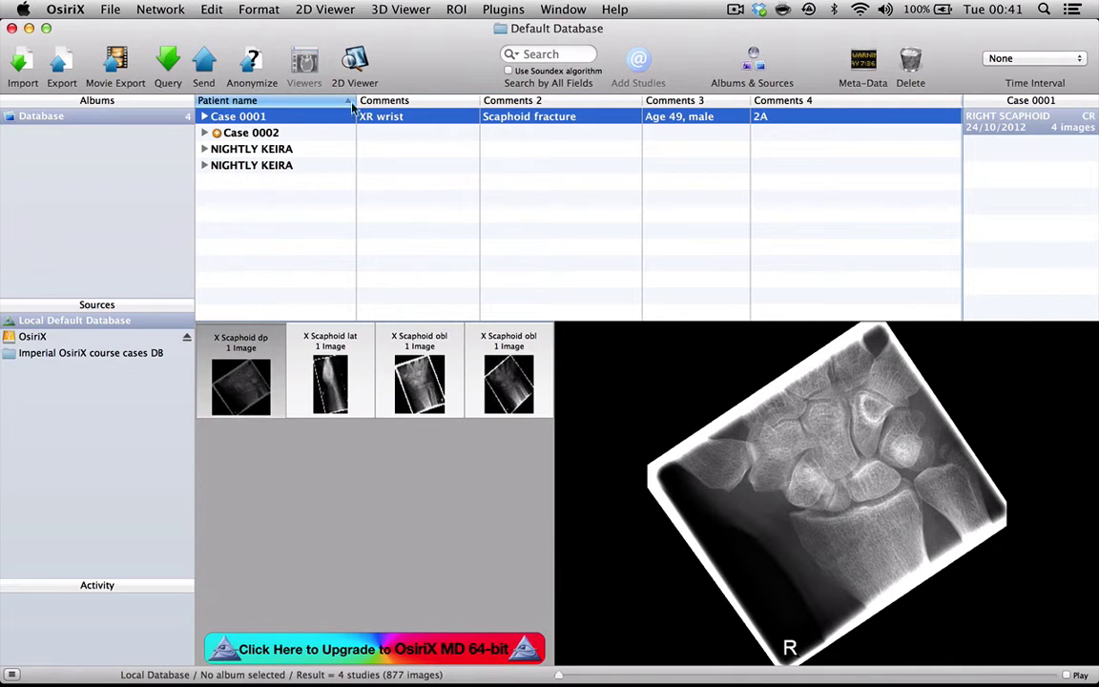
Step: Enter Case 0002 comments XR ankle, Normal anatomy, Age 20, male and 2F
left_click(273, 137)
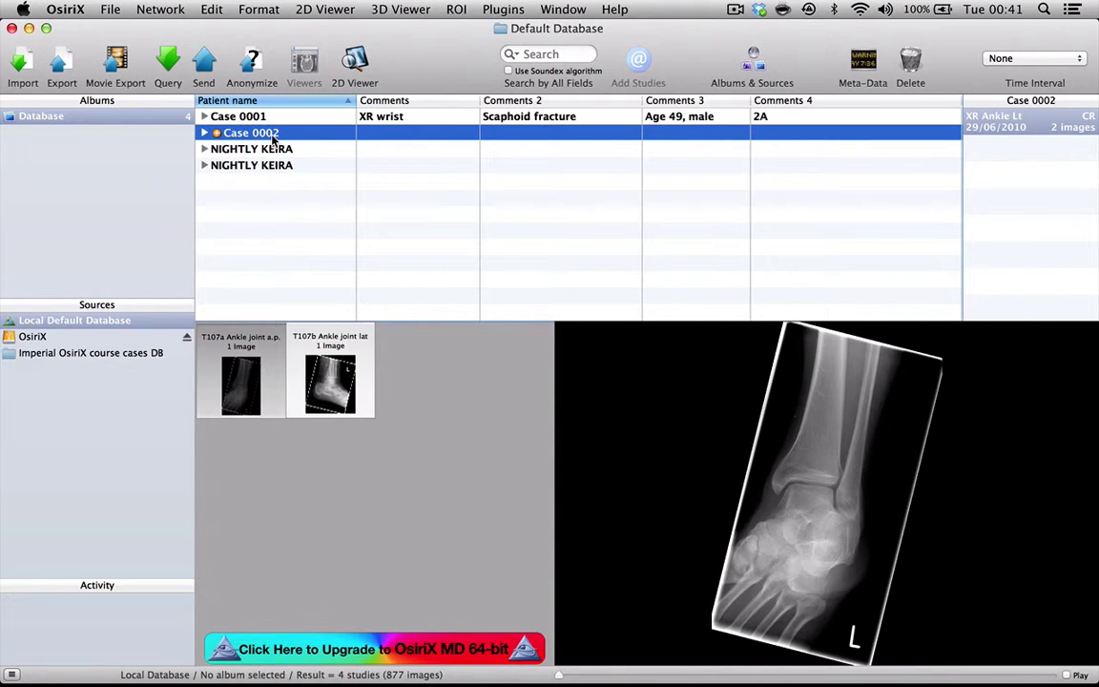
double_click(377, 135)
type("XR ankle")
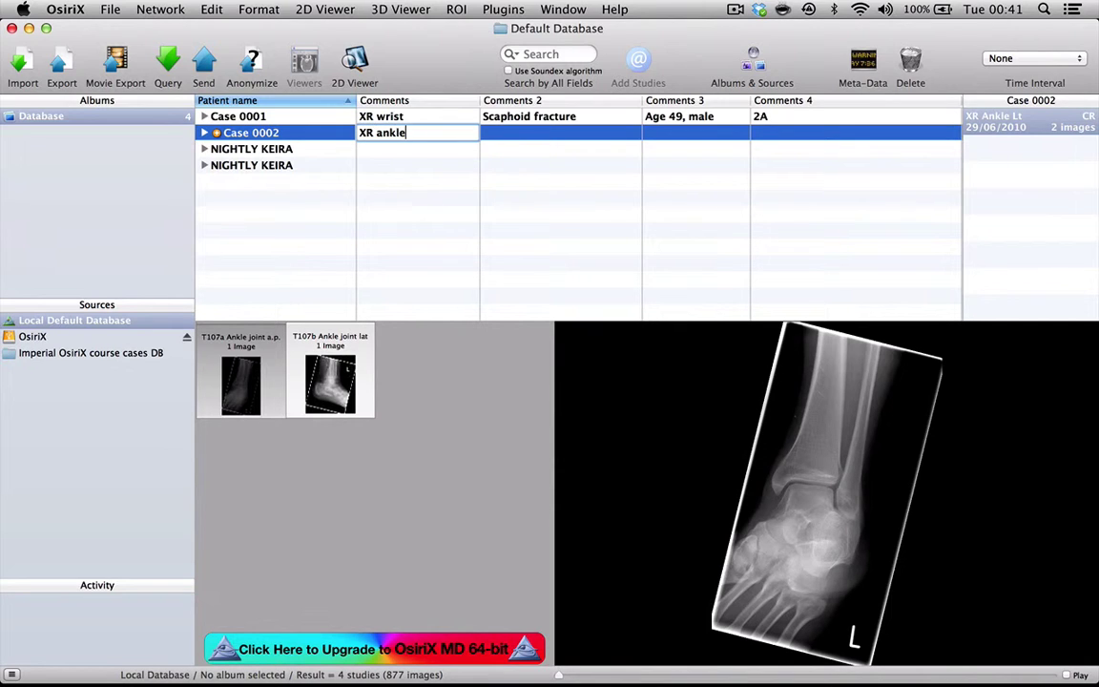
double_click(497, 139)
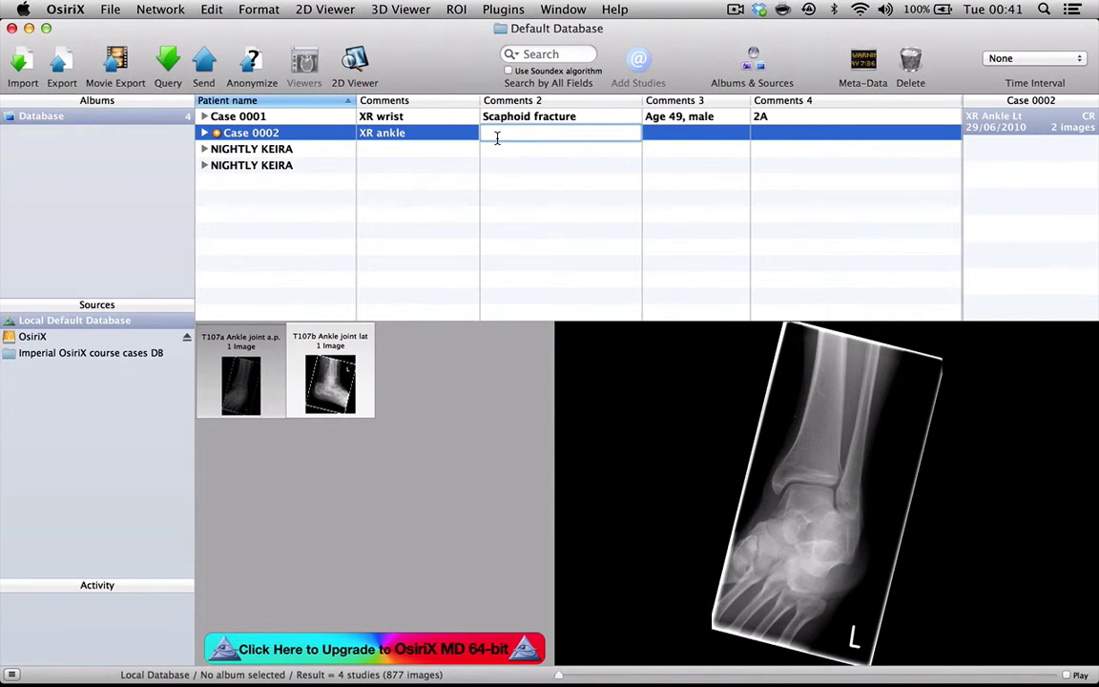
type("Normal anatomy")
double_click(651, 136)
type("Age 20, male")
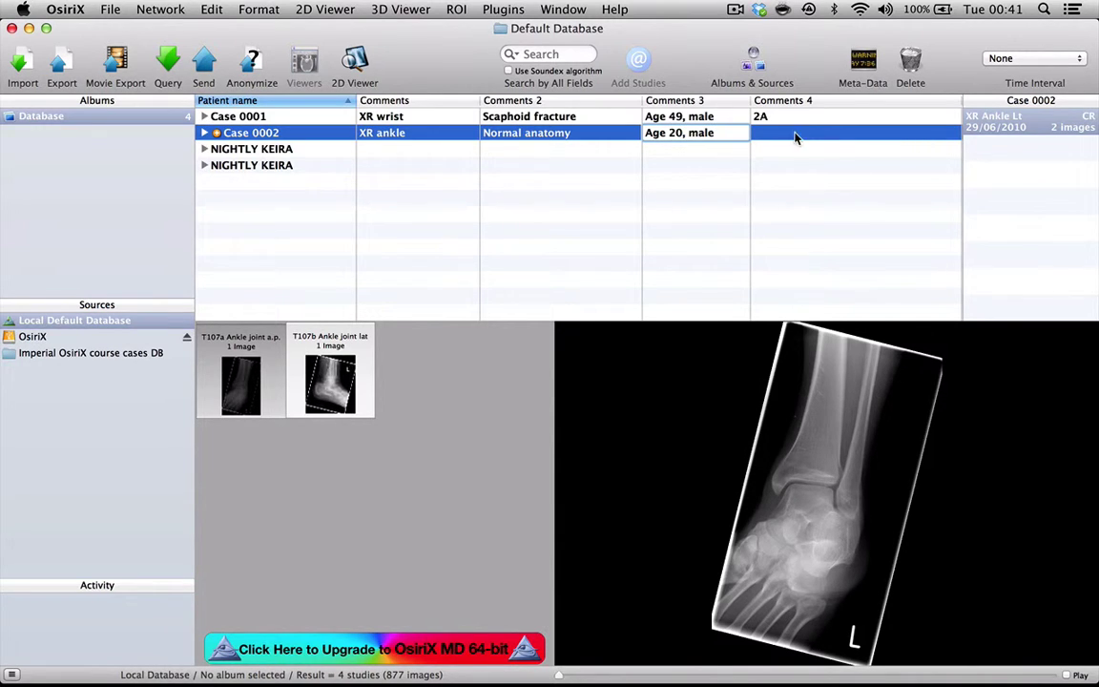
double_click(782, 133)
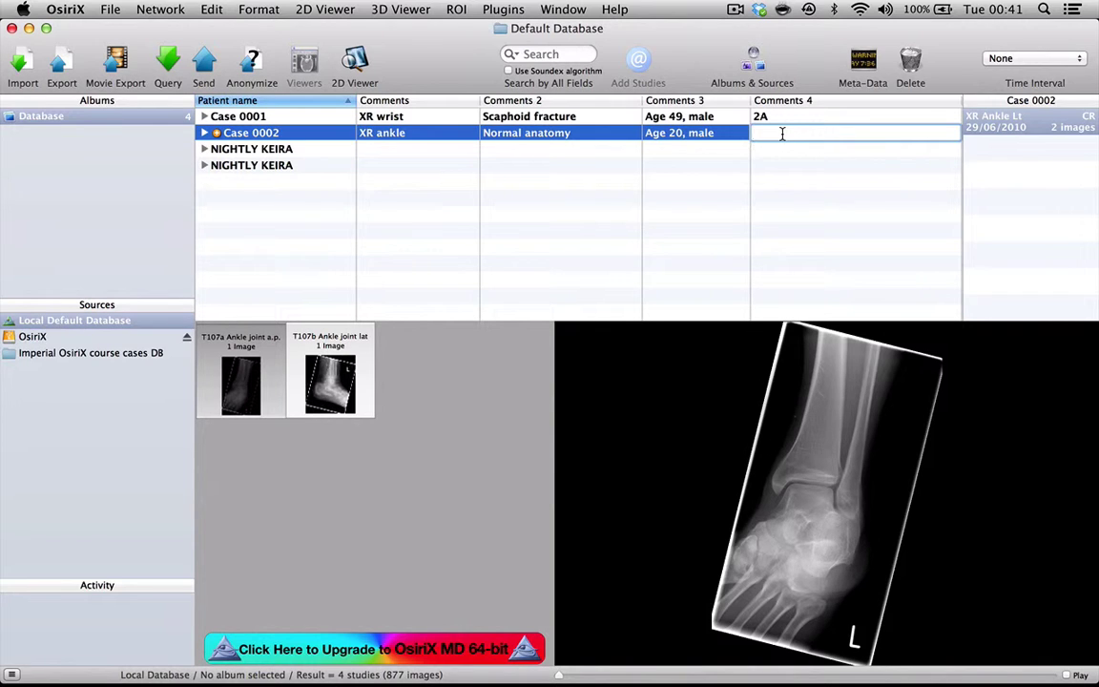
type("2F")
Step: Commit the 2F comment on Case 0002 and select the next patient's abdomen CT study
left_click(436, 155)
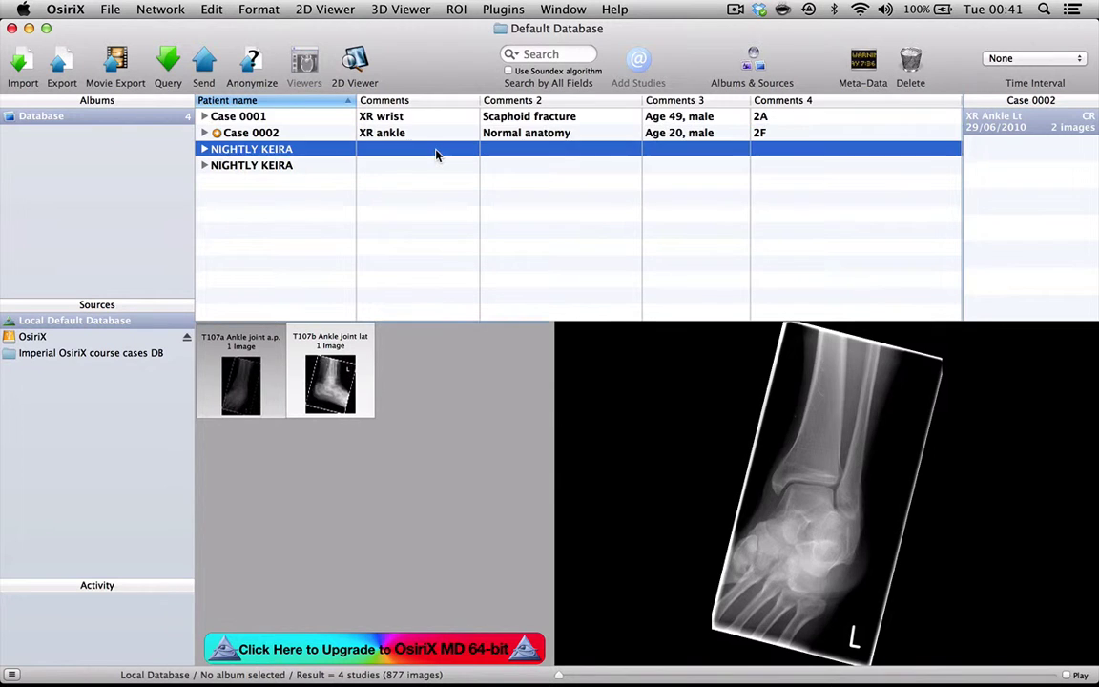
left_click(430, 137)
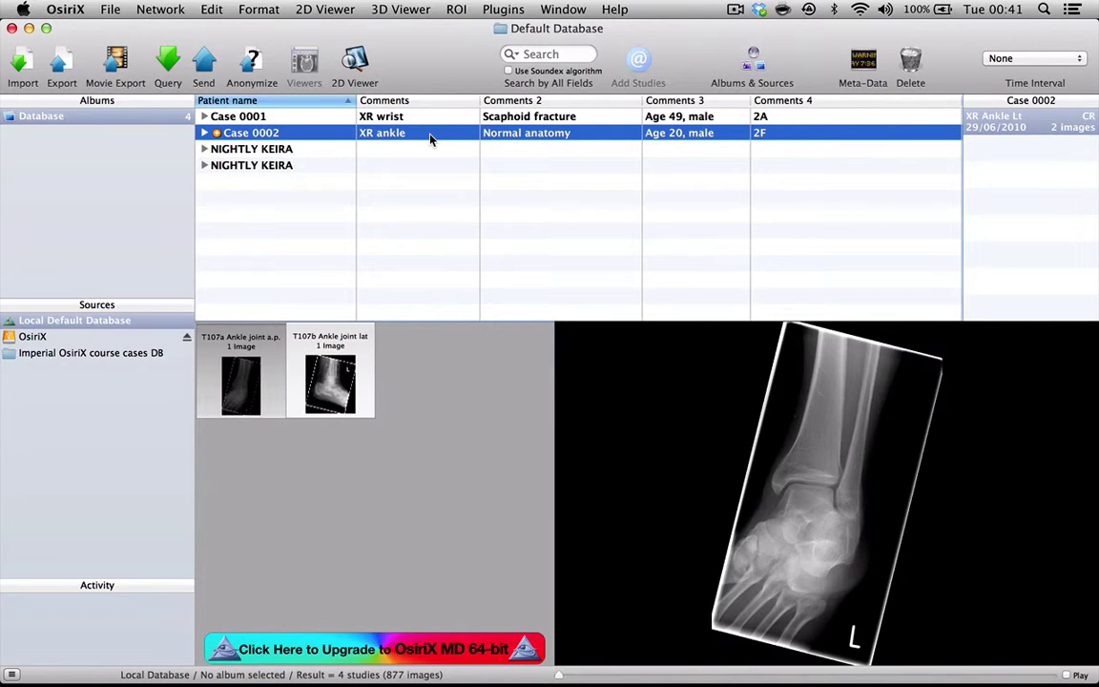
left_click(258, 151)
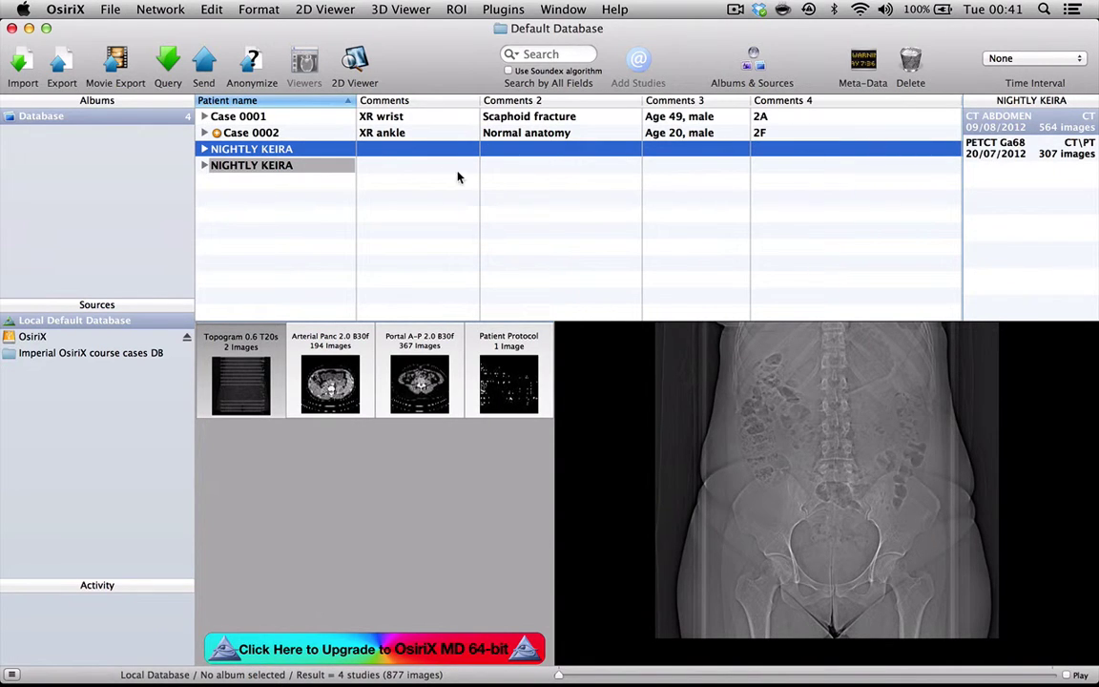
left_click(312, 169)
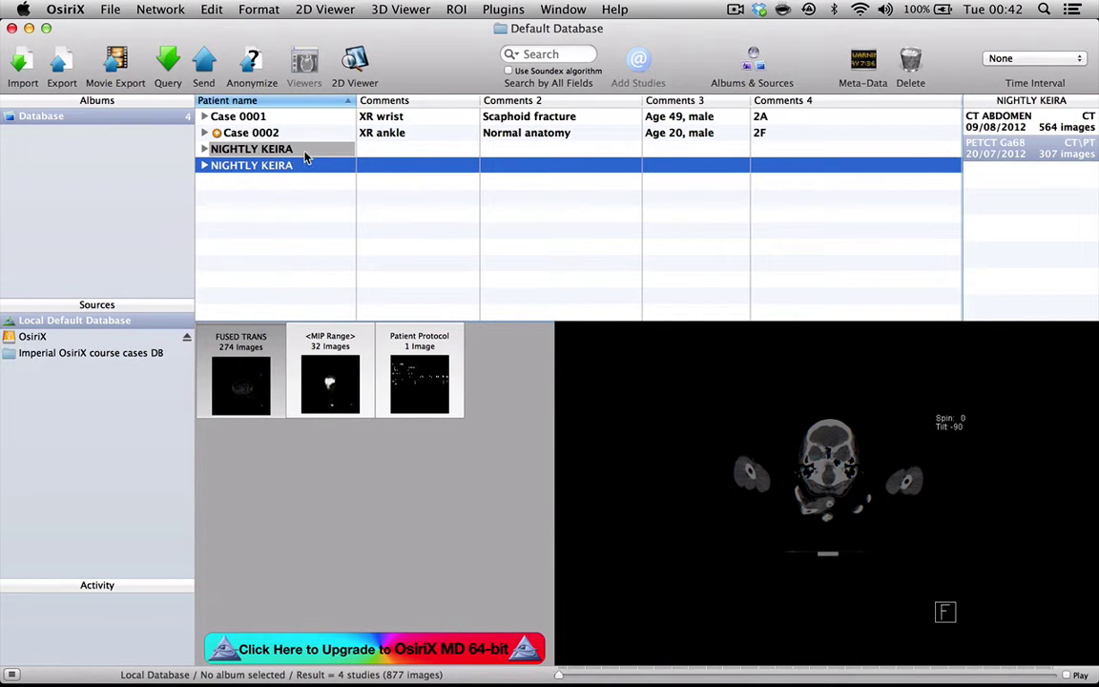
left_click(305, 153)
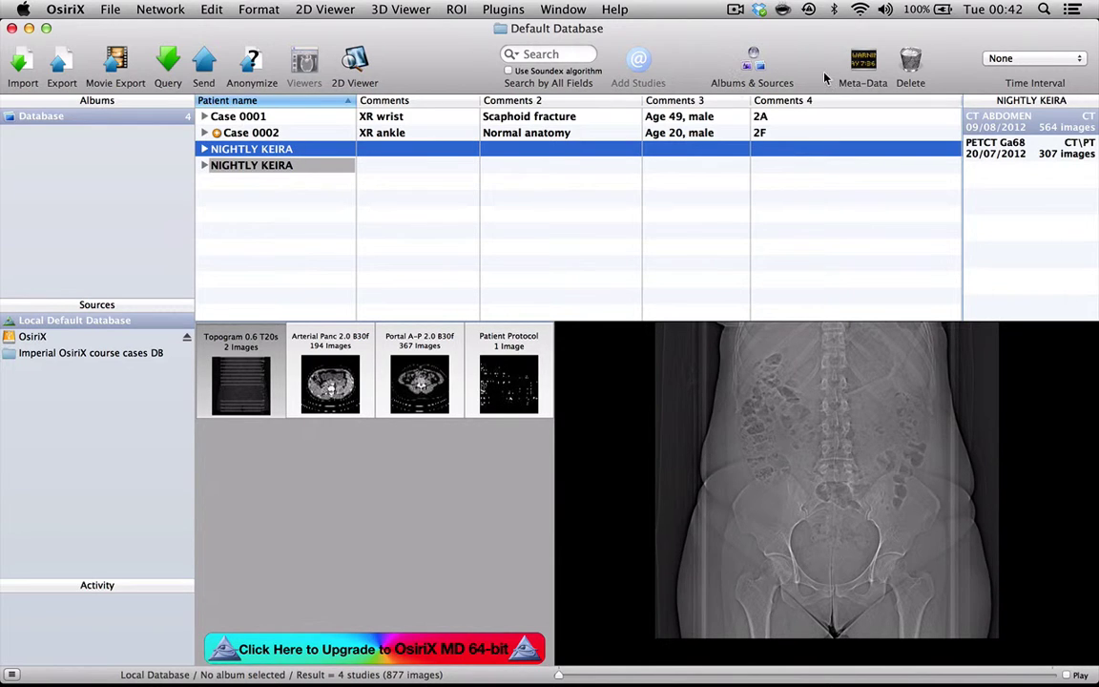
Step: Open the abdomen CT's Meta-Data in edit mode with patient-level changes
left_click(872, 63)
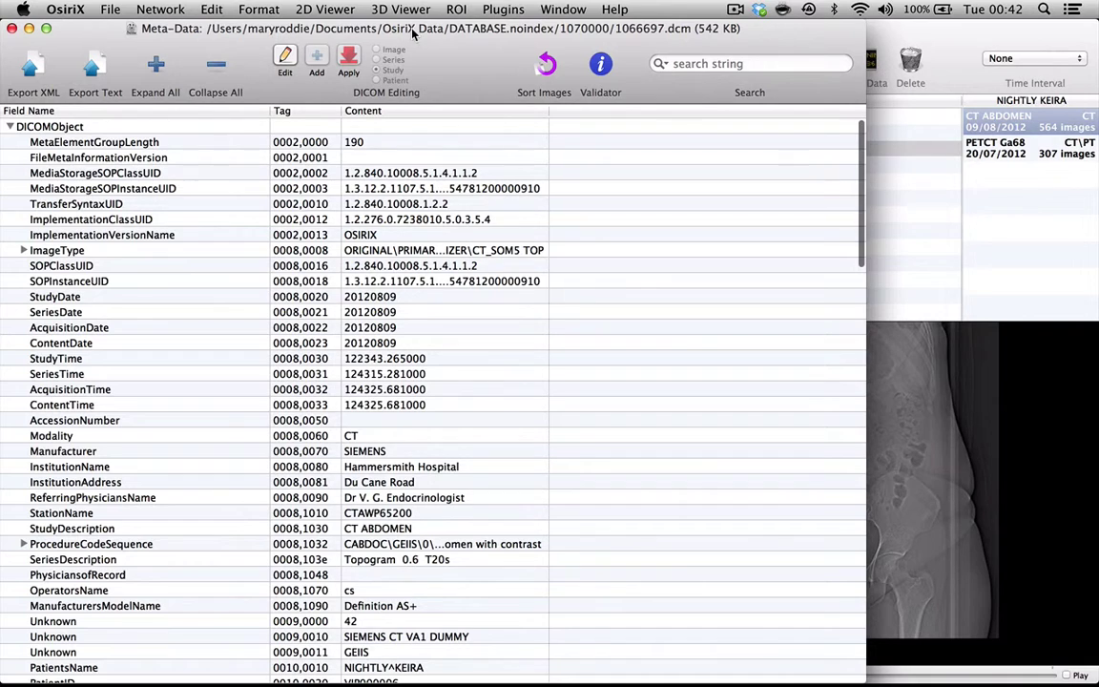
left_click(285, 56)
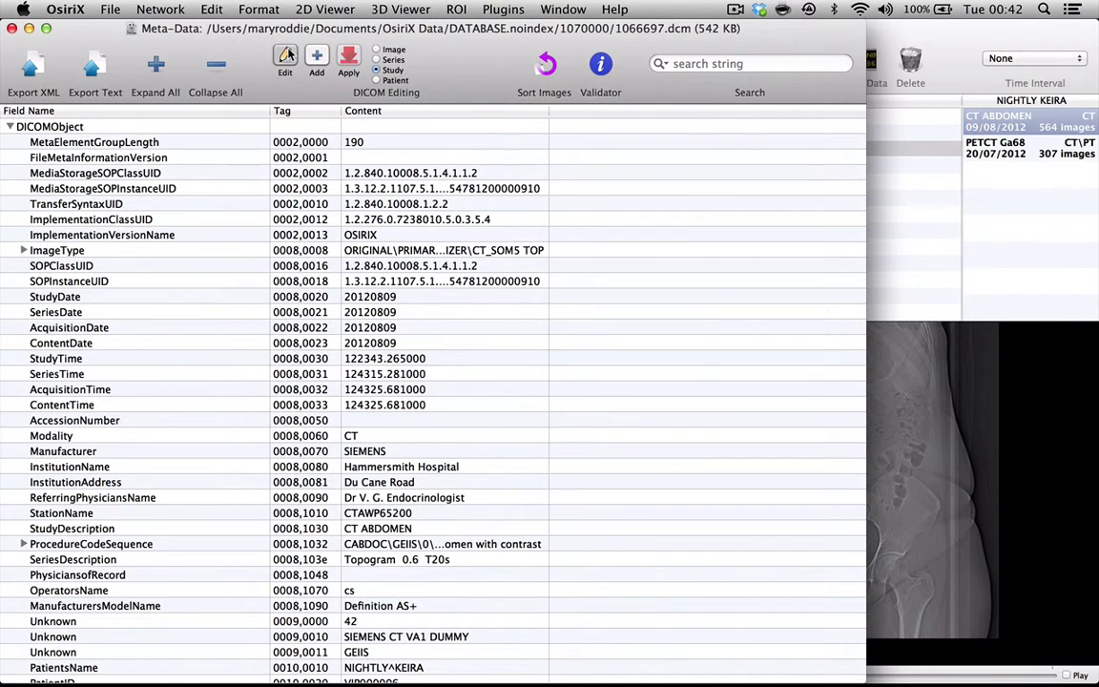
left_click(377, 81)
Step: Blank the InstitutionName, InstitutionAddress and ReferringPhysiciansName values
scroll(416, 221, "down", 5)
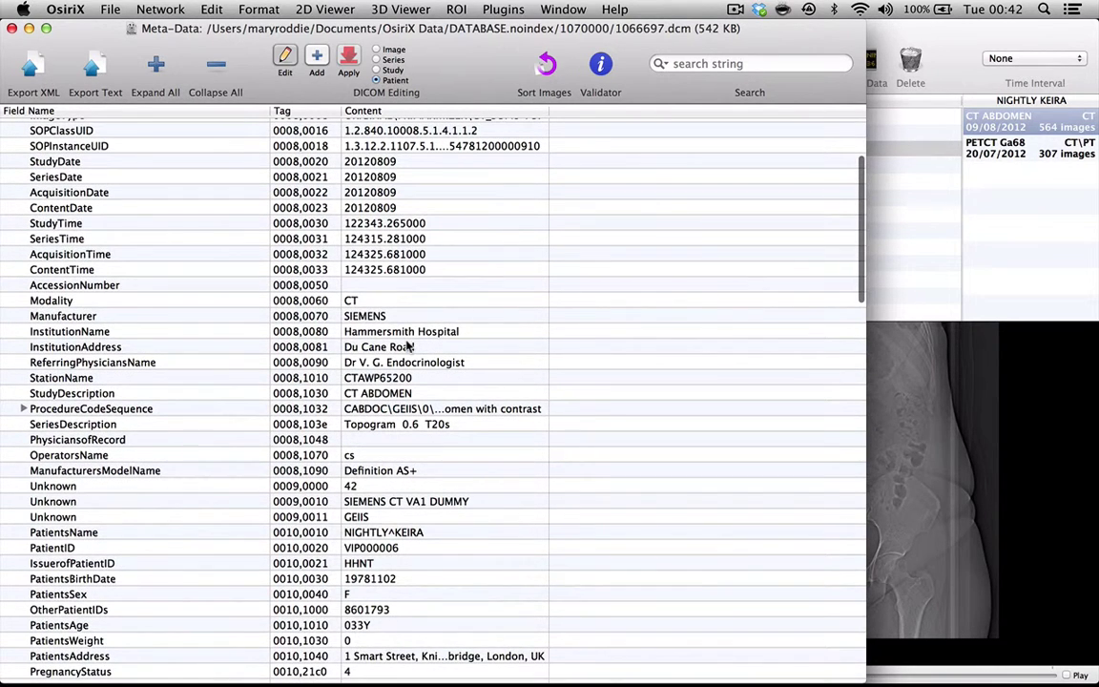
double_click(408, 332)
key("BackSpace")
key("Return")
left_click(394, 342)
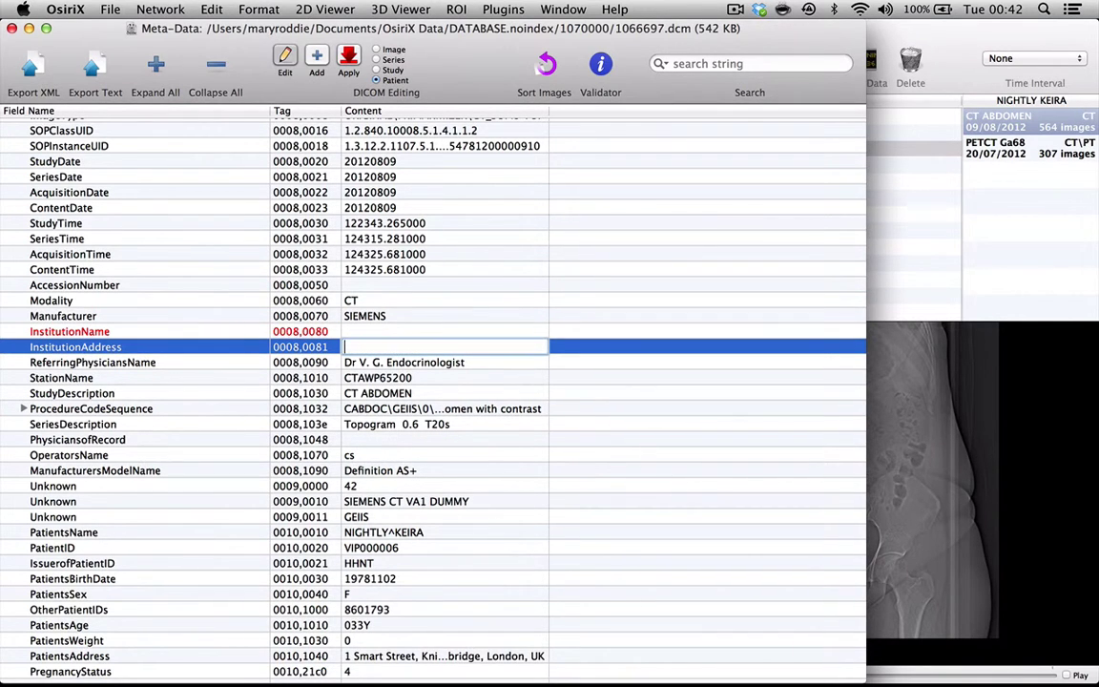
left_click(380, 363)
left_click(380, 363)
key("BackSpace")
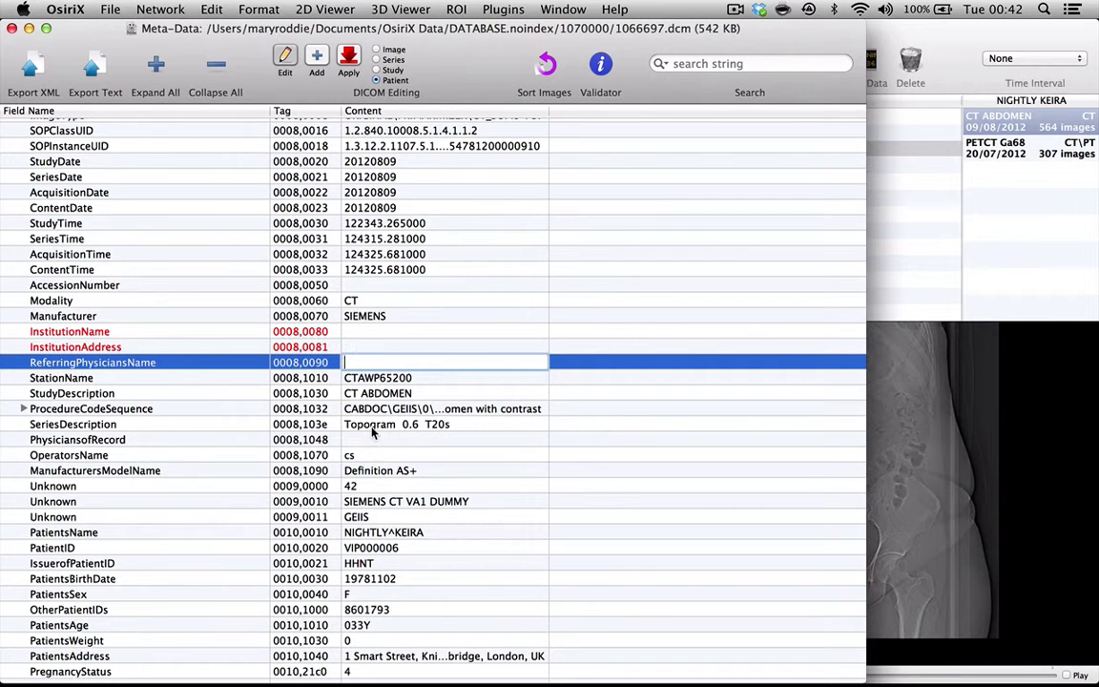
scroll(373, 432, "down", 6)
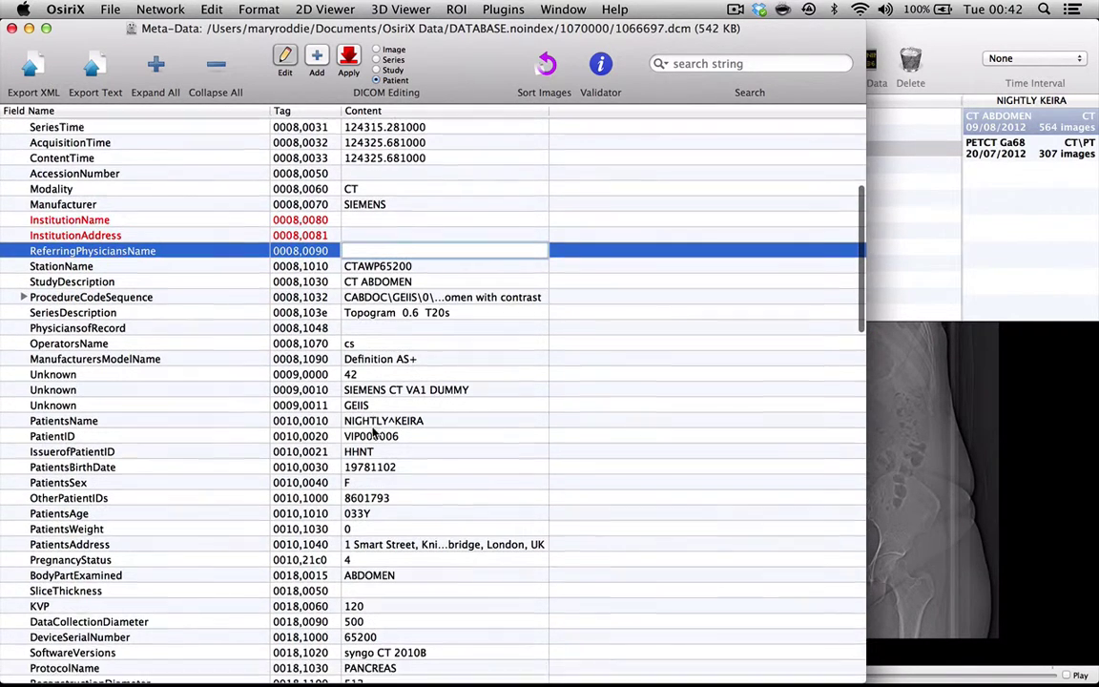
scroll(373, 432, "down", 1)
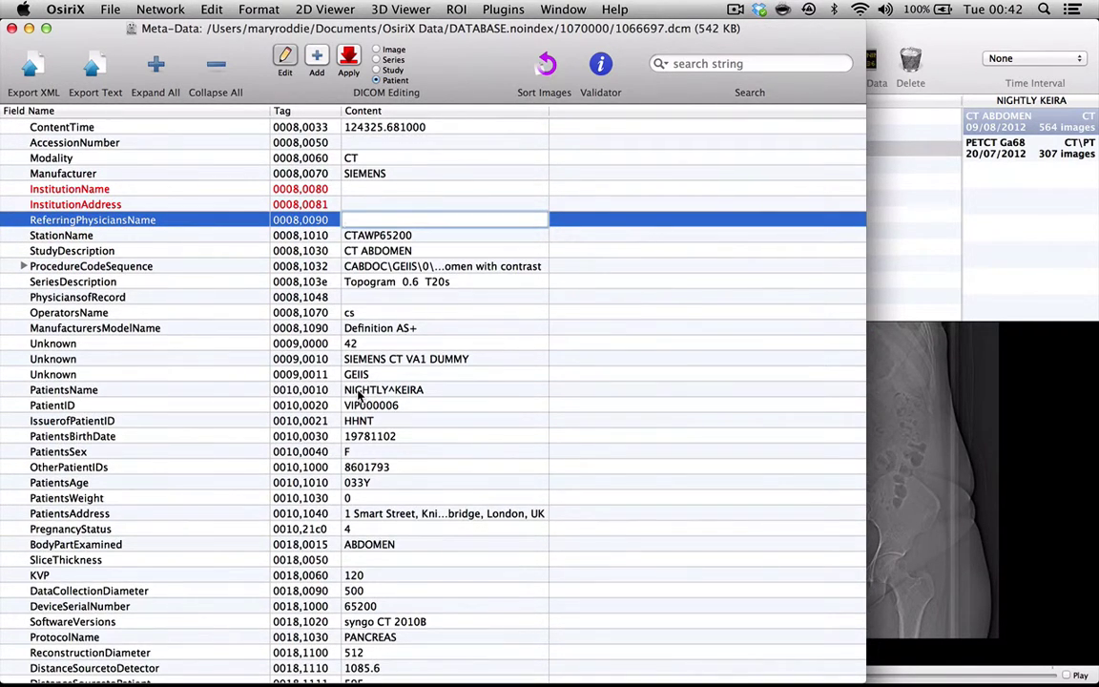
Step: Set the PatientsName and PatientID to 'Case 0003'
double_click(359, 391)
type("C")
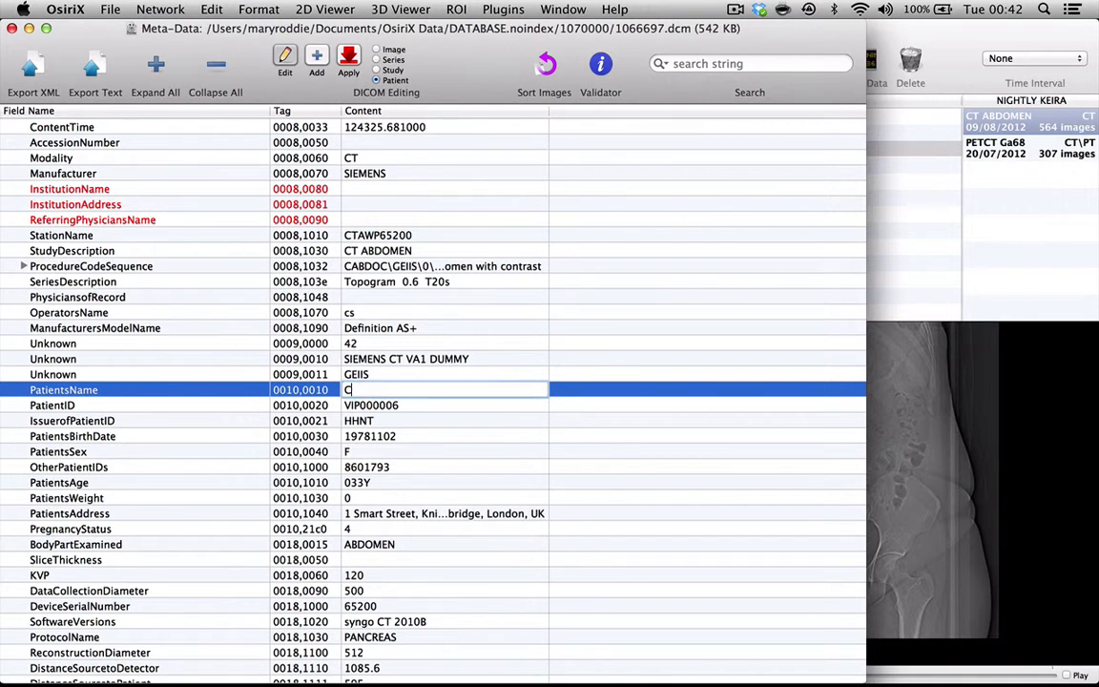
type("ase 0003")
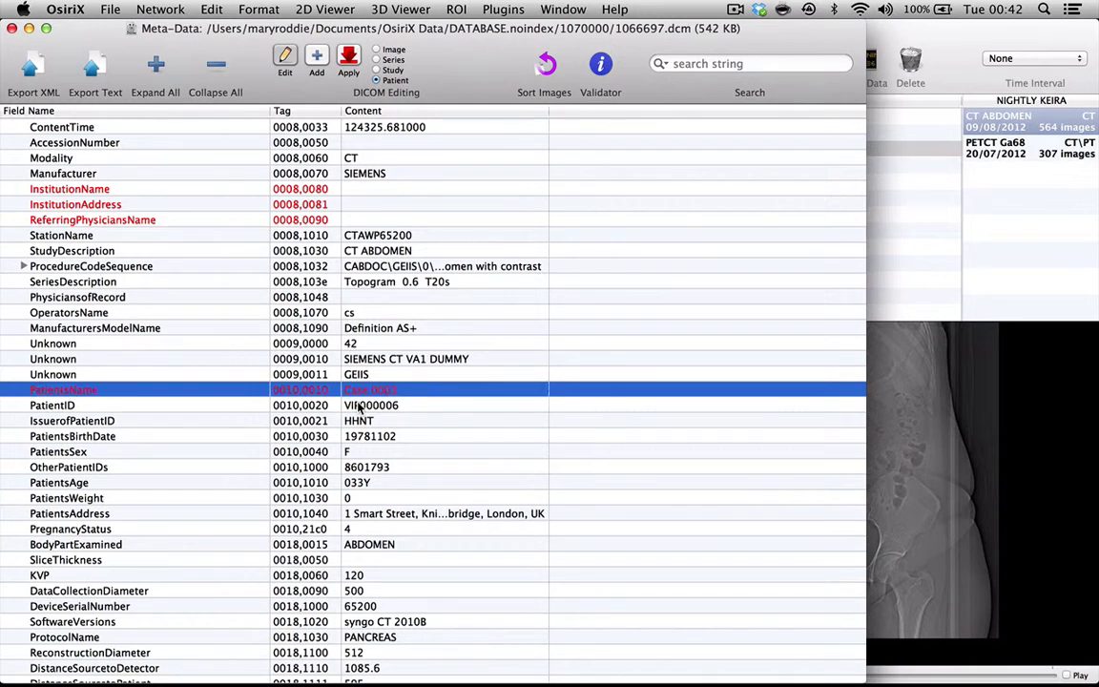
double_click(358, 407)
type("Case")
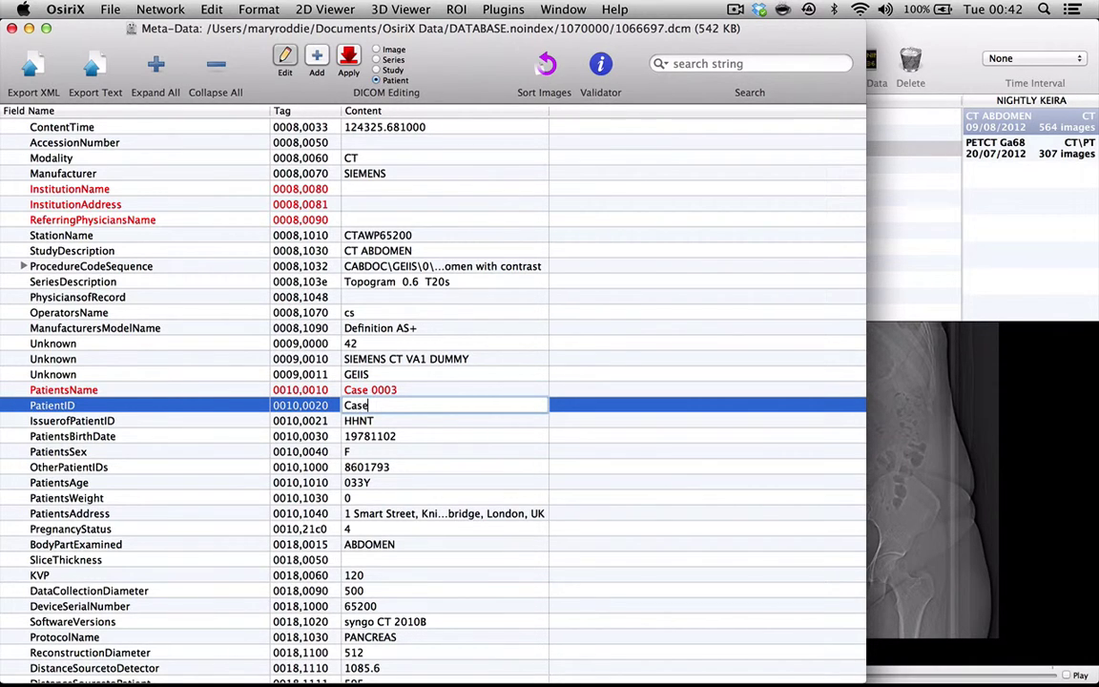
type(" 0003")
Step: Clear the IssuerofPatientID, PatientsBirthDate and PatientsAddress fields
key("Tab")
key("BackSpace")
key("Tab")
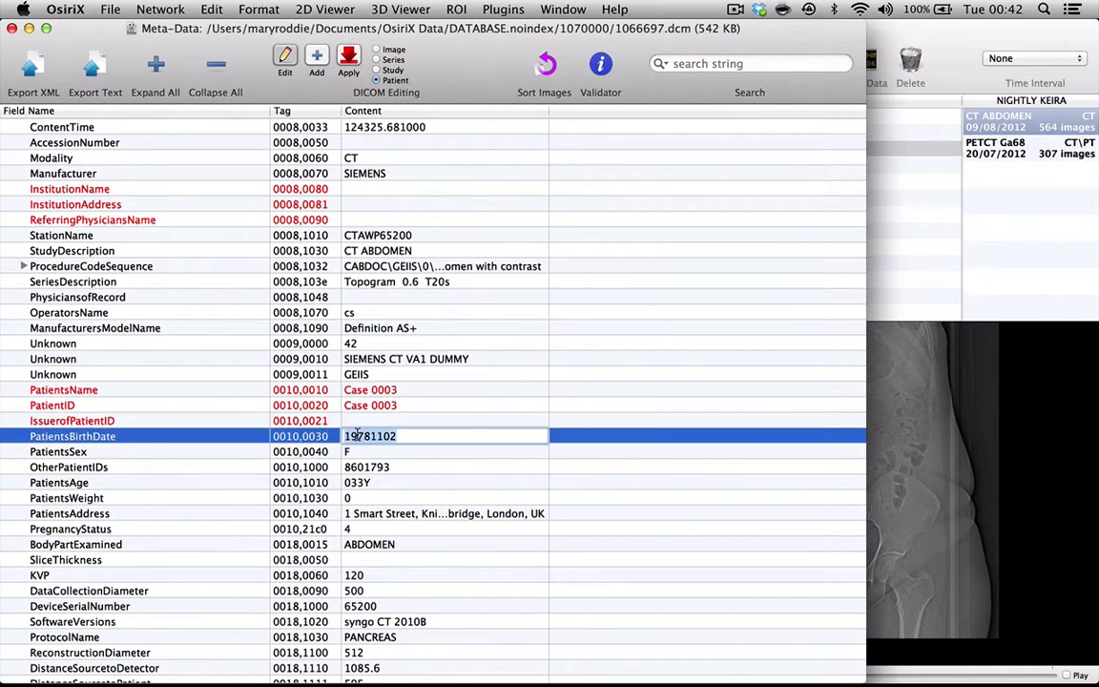
key("BackSpace")
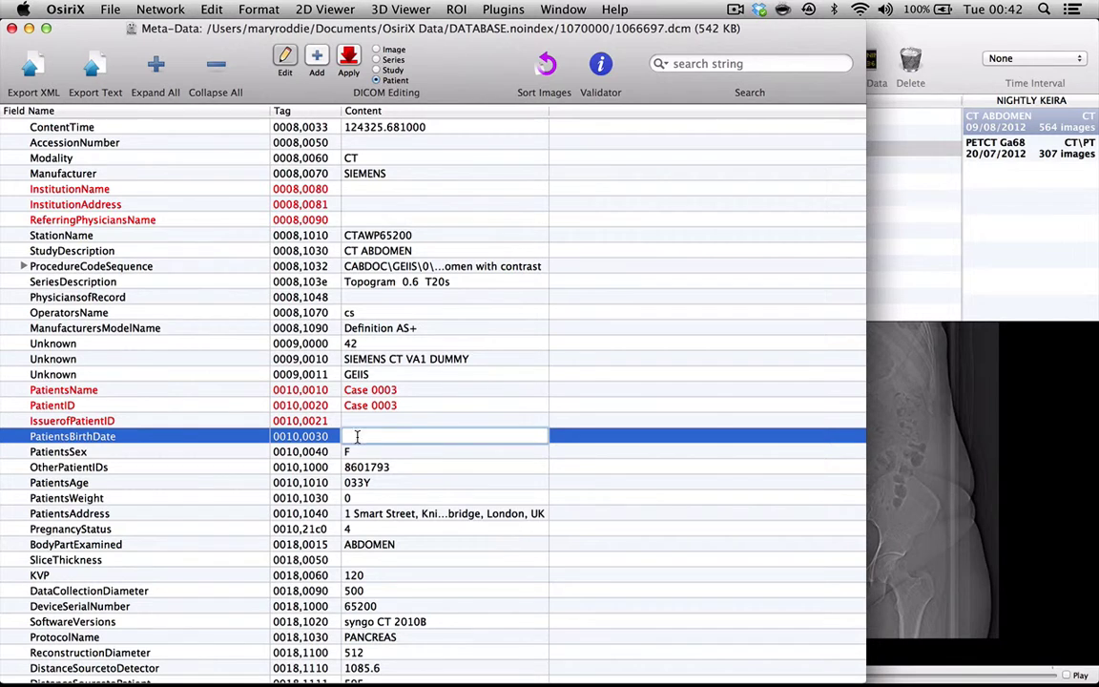
double_click(390, 512)
key("BackSpace")
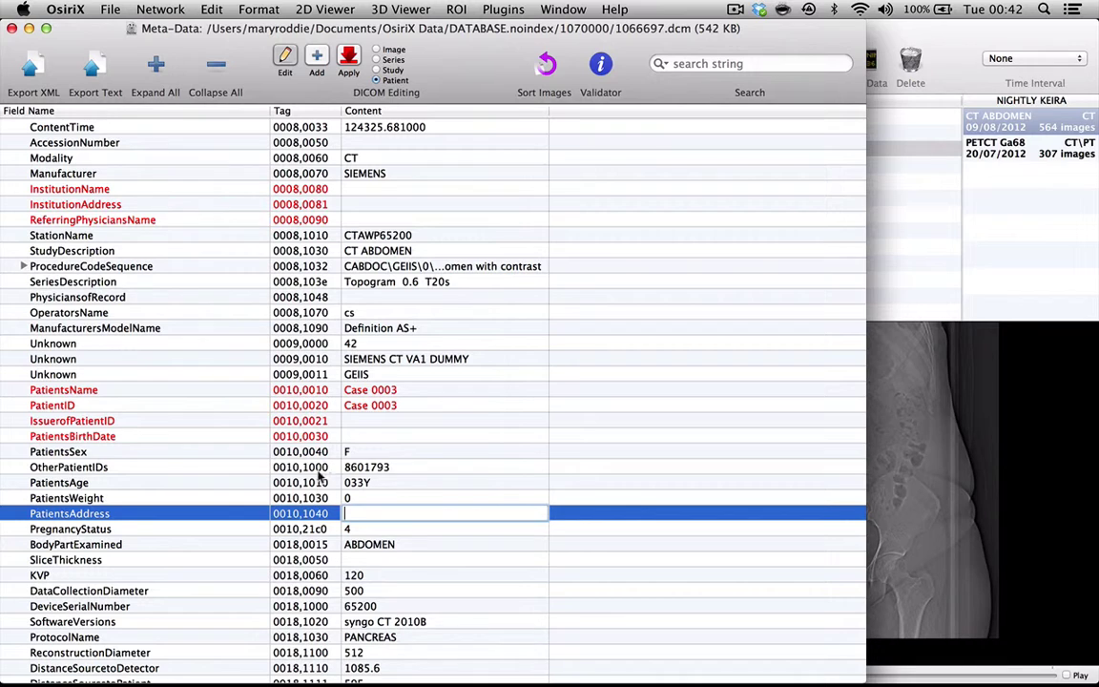
scroll(310, 500, "down", 1)
scroll(310, 500, "down", 5)
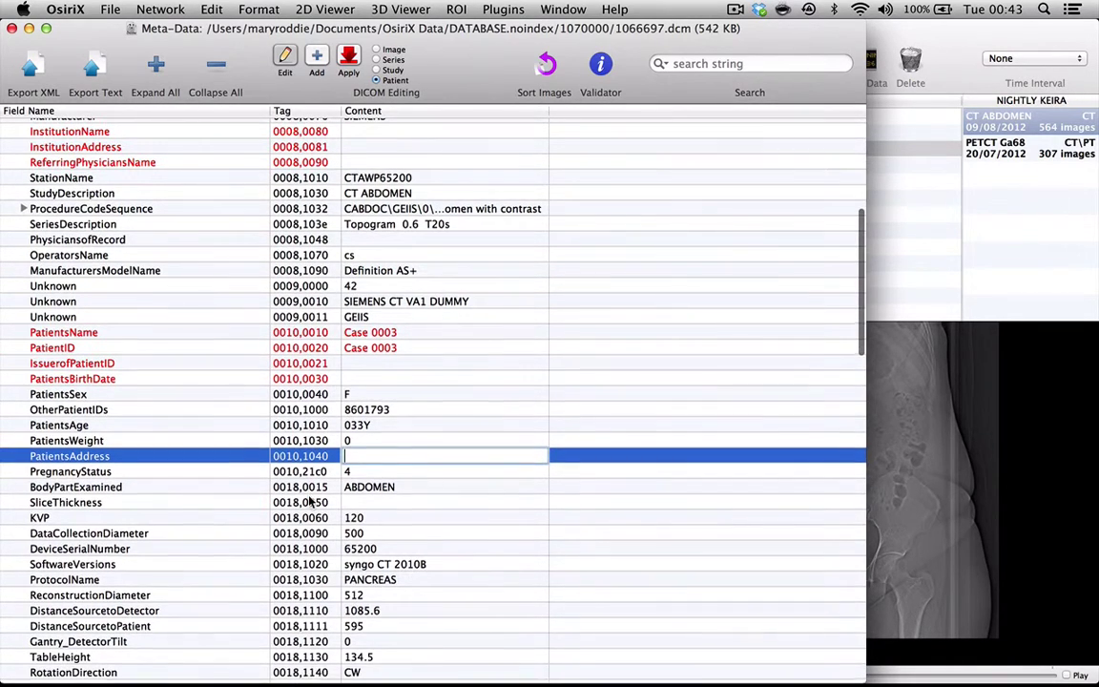
scroll(310, 501, "down", 3)
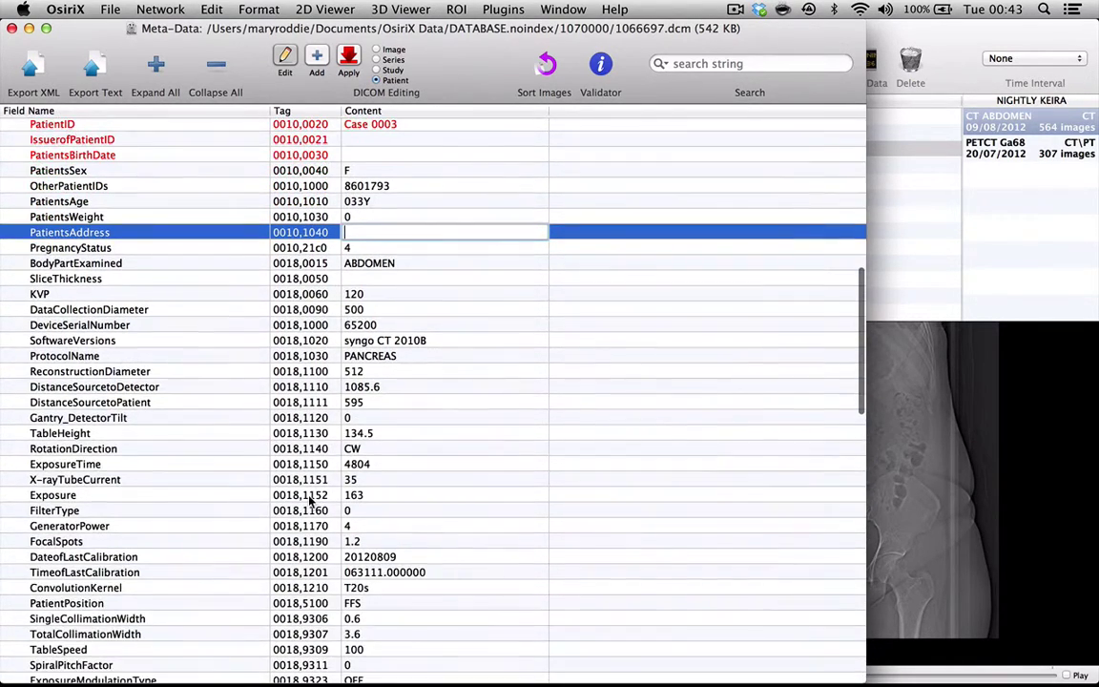
scroll(310, 501, "down", 6)
Step: Empty the RequestingPhysician value in the CT file's metadata
scroll(311, 501, "down", 10)
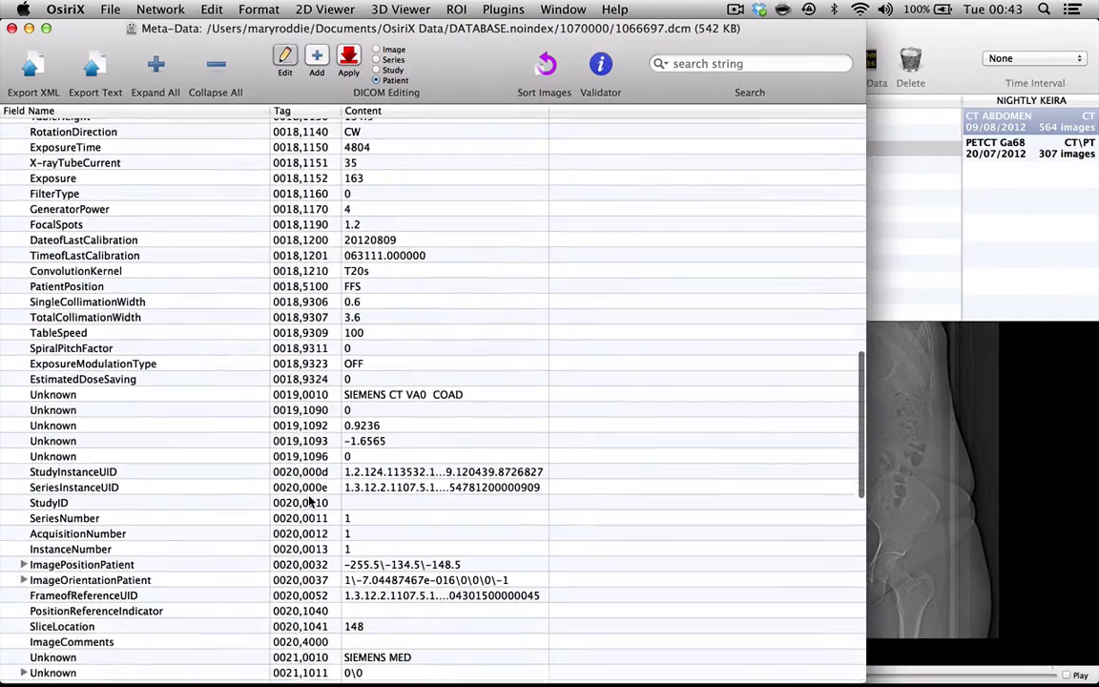
scroll(310, 501, "down", 10)
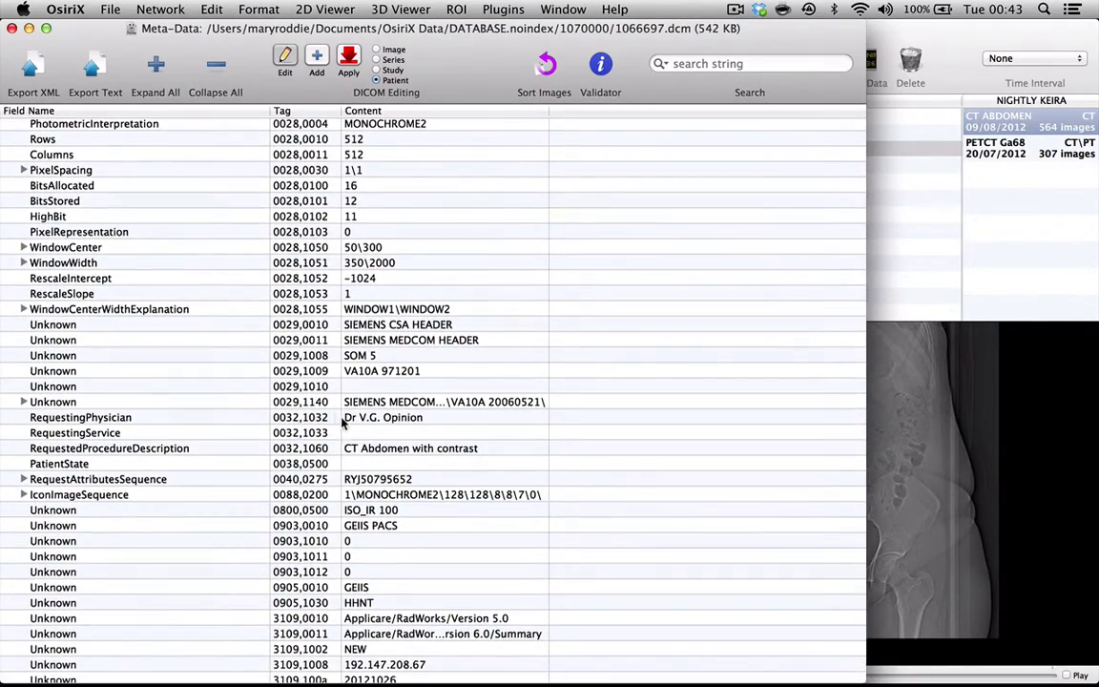
double_click(363, 421)
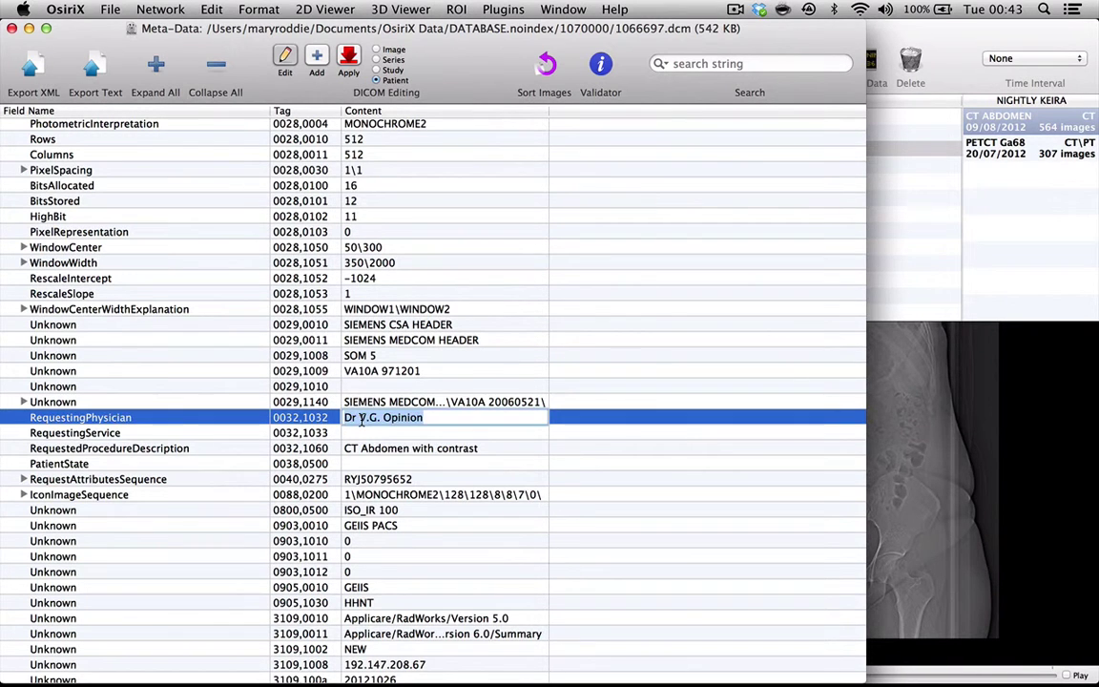
key("BackSpace")
scroll(427, 551, "down", 1)
scroll(427, 552, "down", 3)
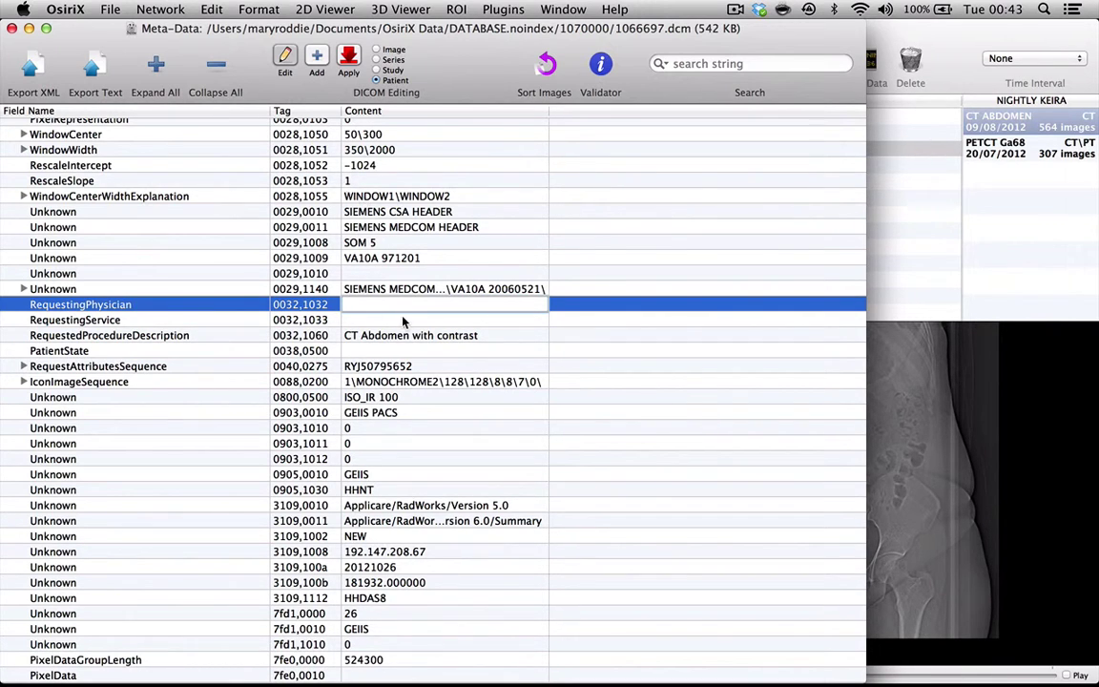
key("Return")
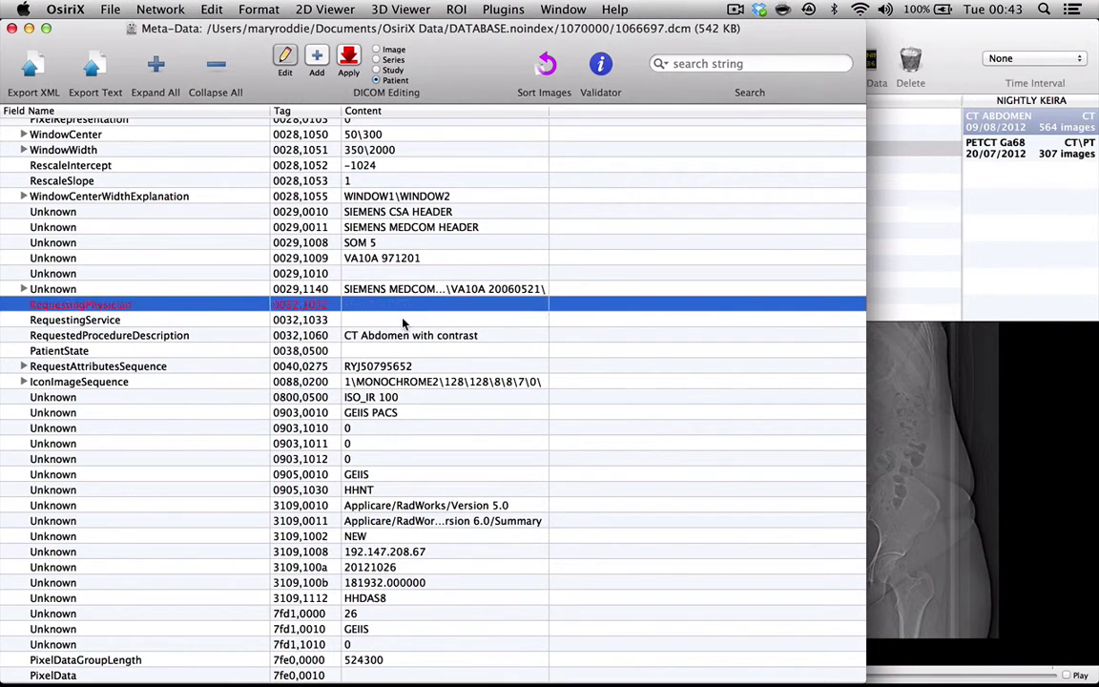
Step: Apply the metadata modifications, then check the series of both Case 0003 studies
left_click(349, 61)
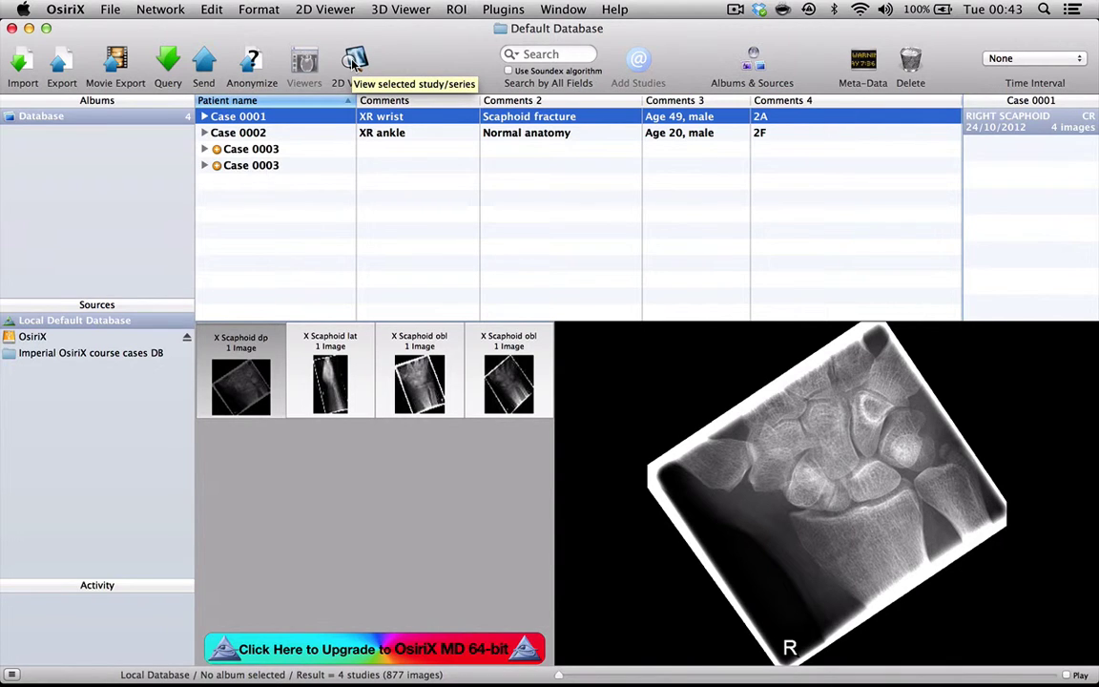
left_click(290, 152)
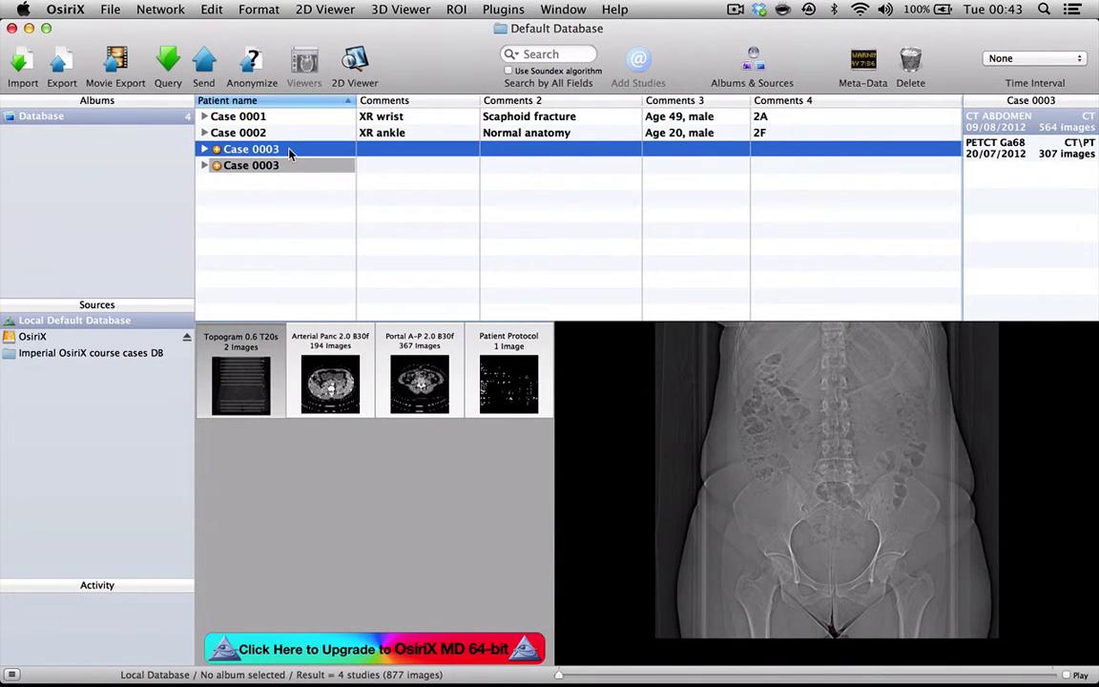
left_click(290, 167)
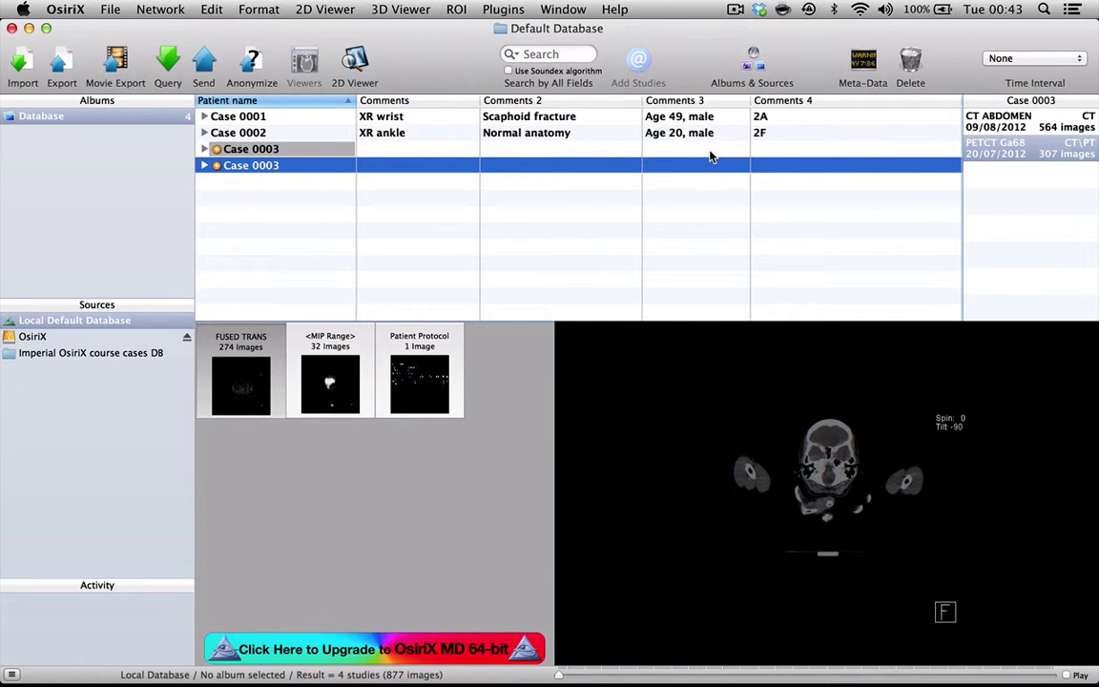
Step: Open the Case 0003 CT's Patient Protocol dose sheet in the 2D viewer, then return to the database
left_click(409, 151)
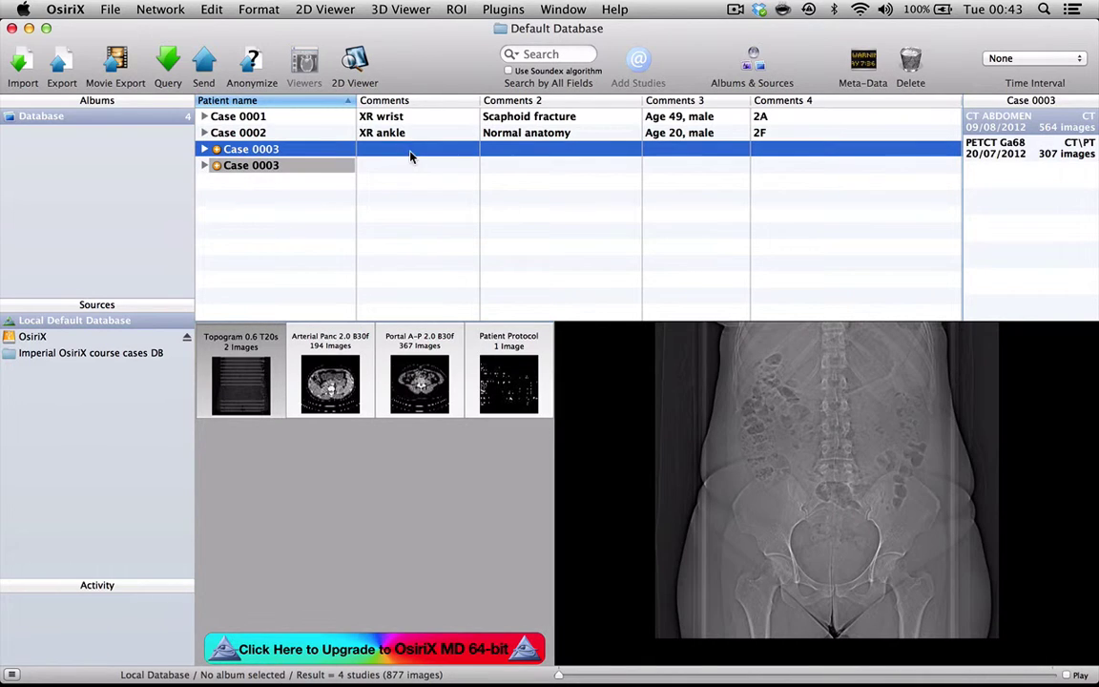
double_click(494, 363)
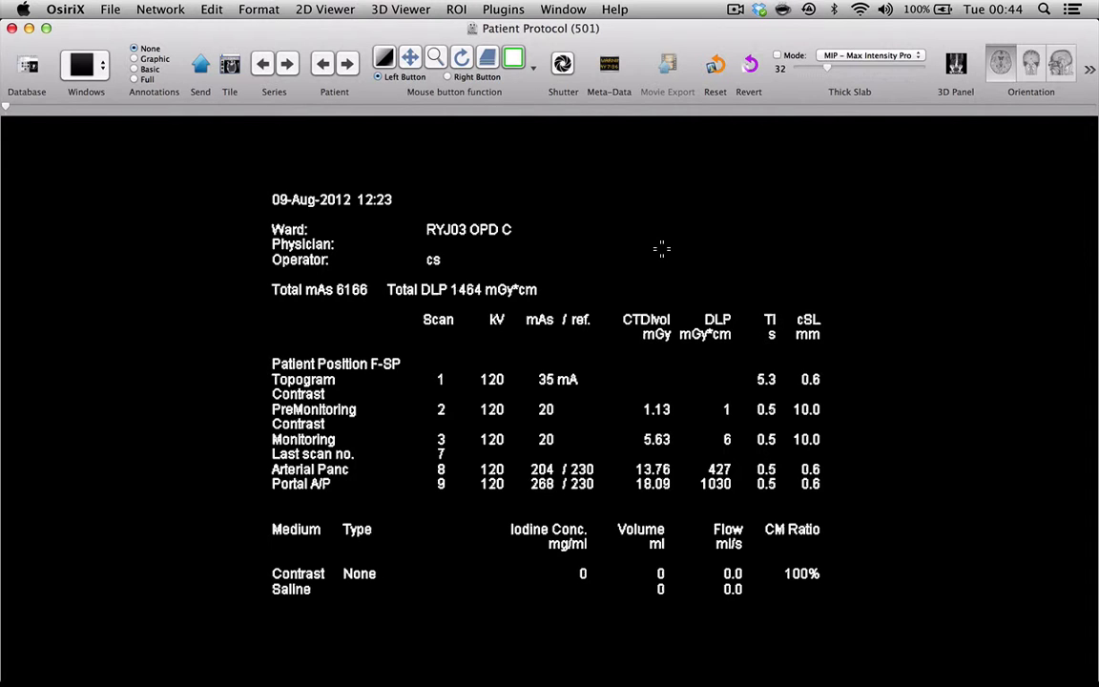
left_click(29, 64)
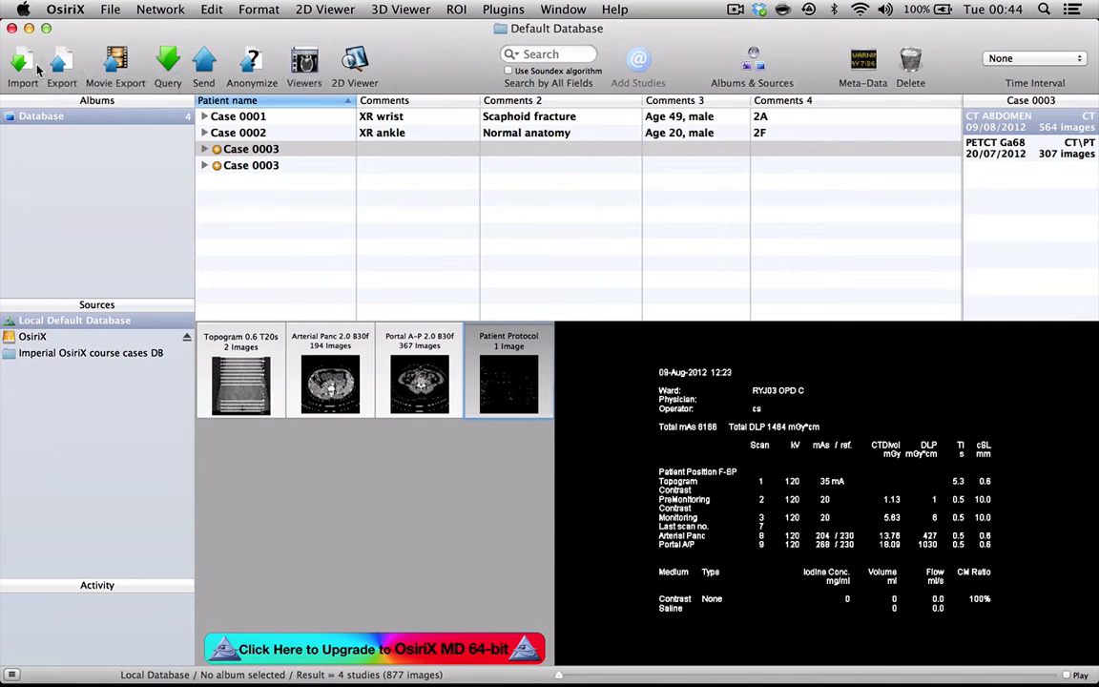
Step: Delete the CT abdomen study's Patient Protocol series
right_click(528, 373)
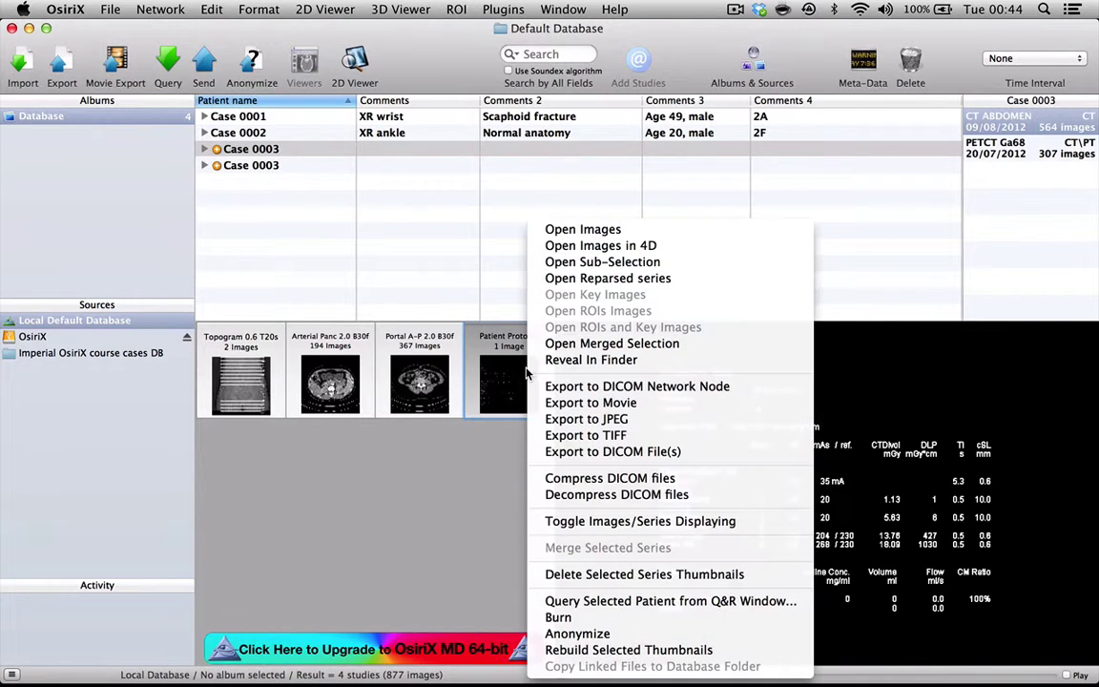
left_click(591, 573)
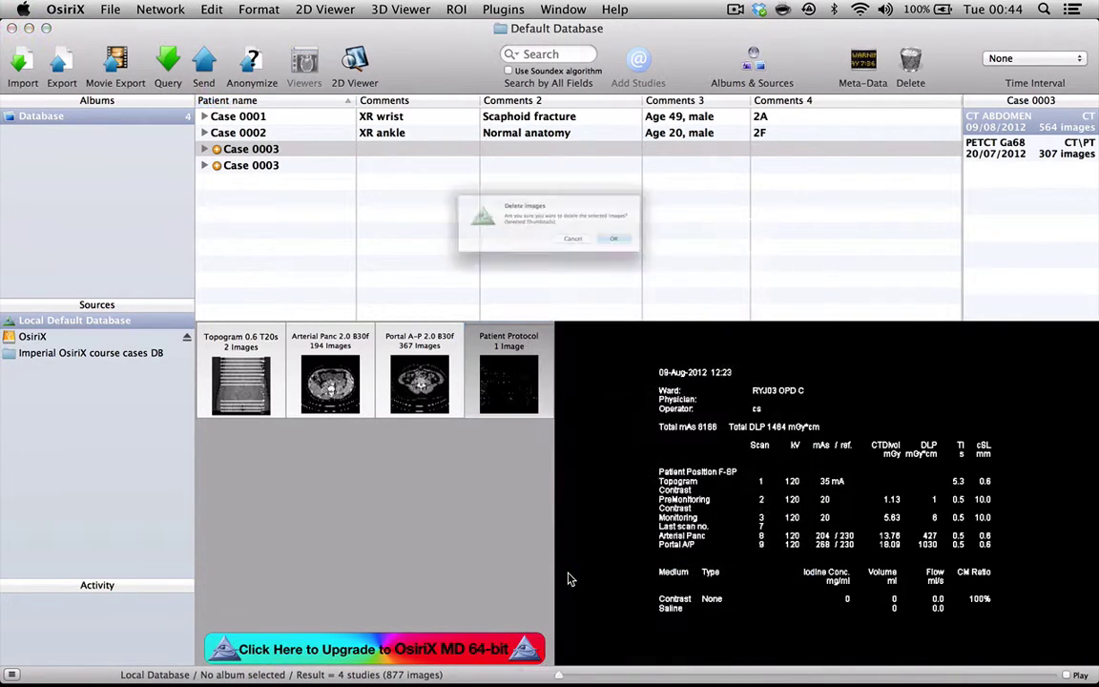
left_click(677, 260)
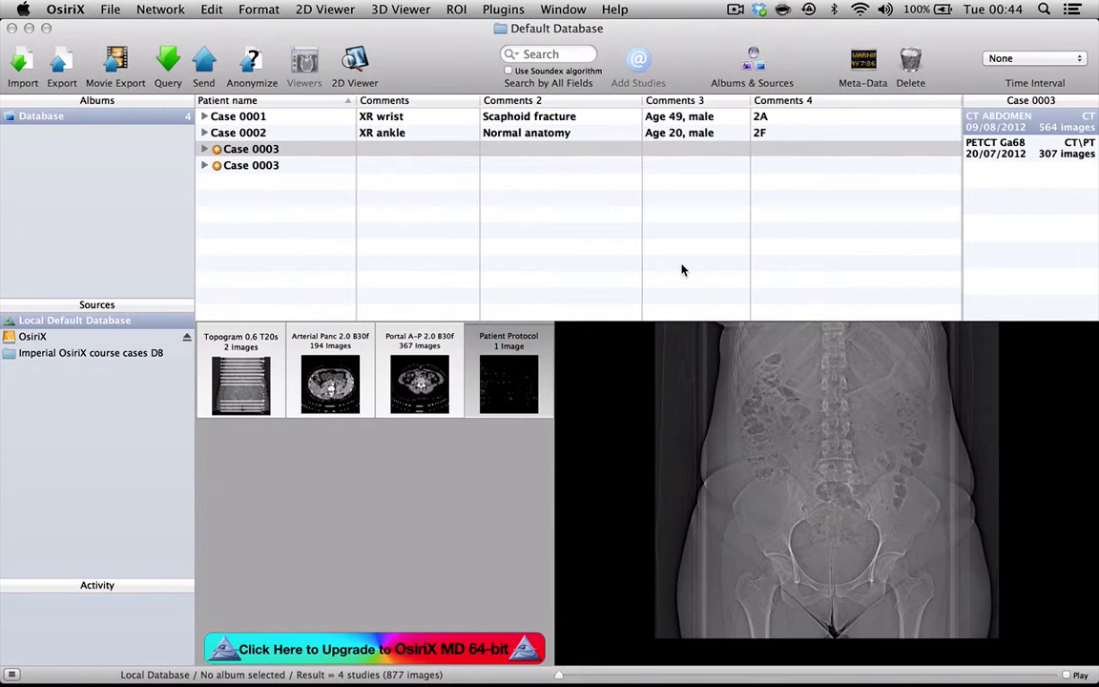
Step: Review and delete the PET/CT Case 0003 study's Patient Protocol series
left_click(240, 166)
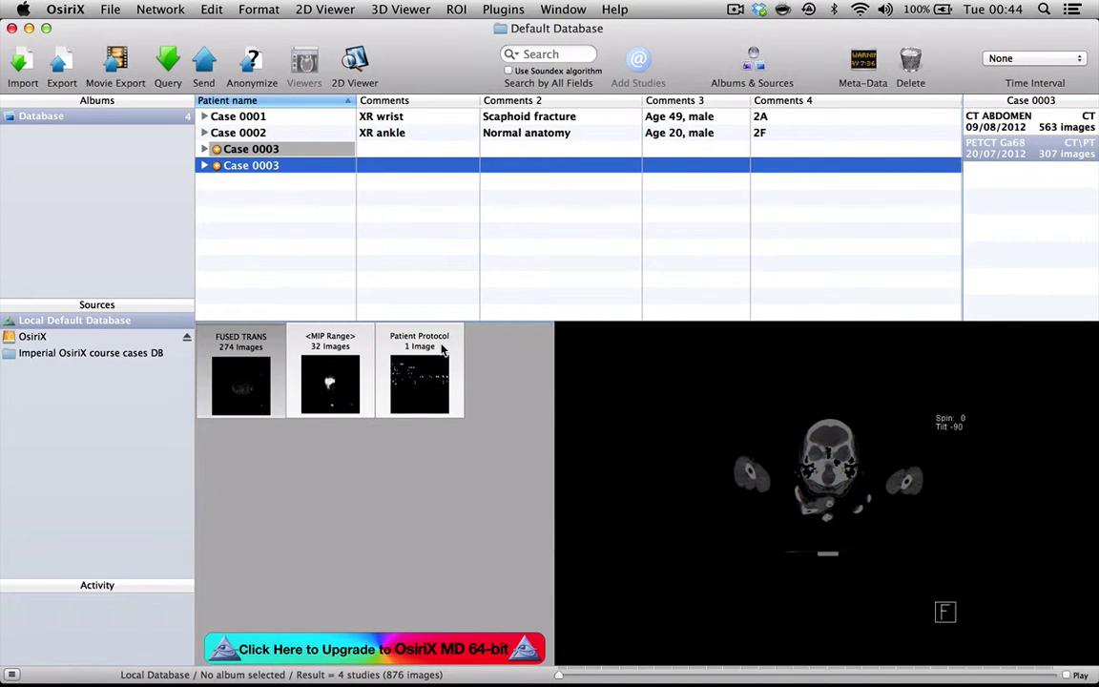
double_click(431, 385)
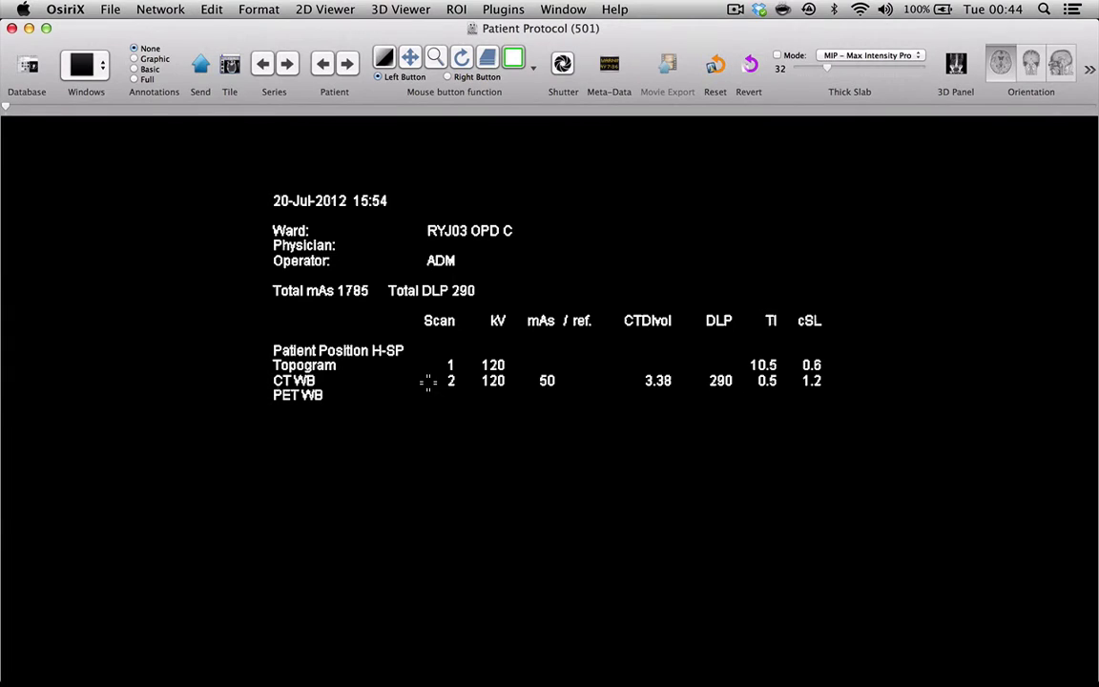
left_click(31, 63)
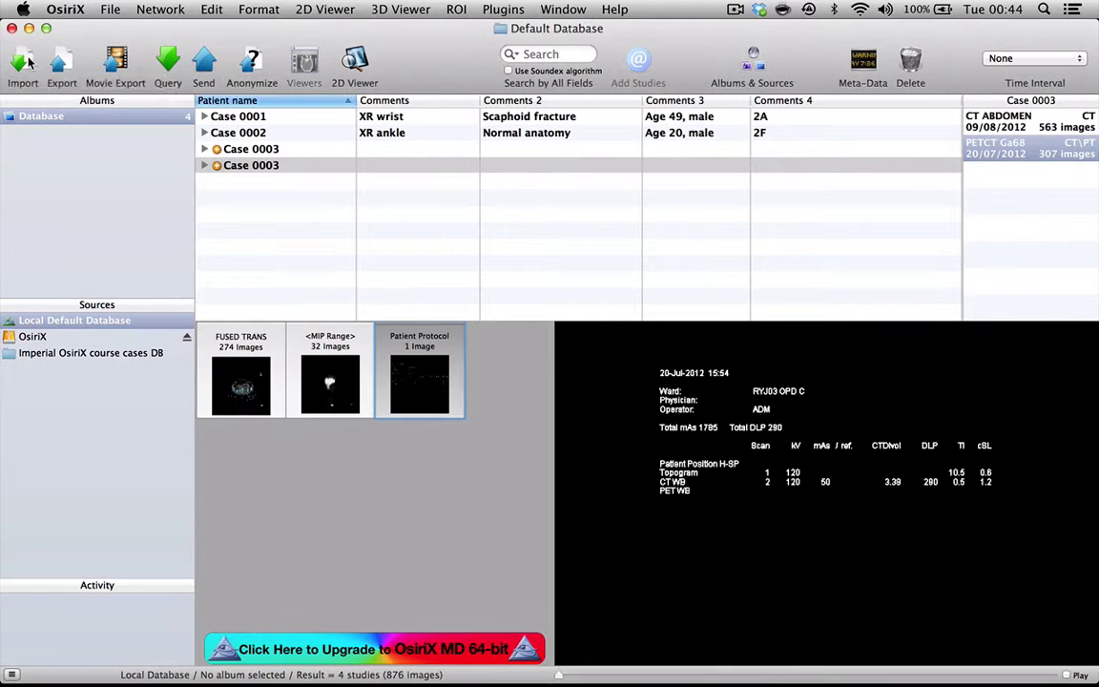
right_click(442, 372)
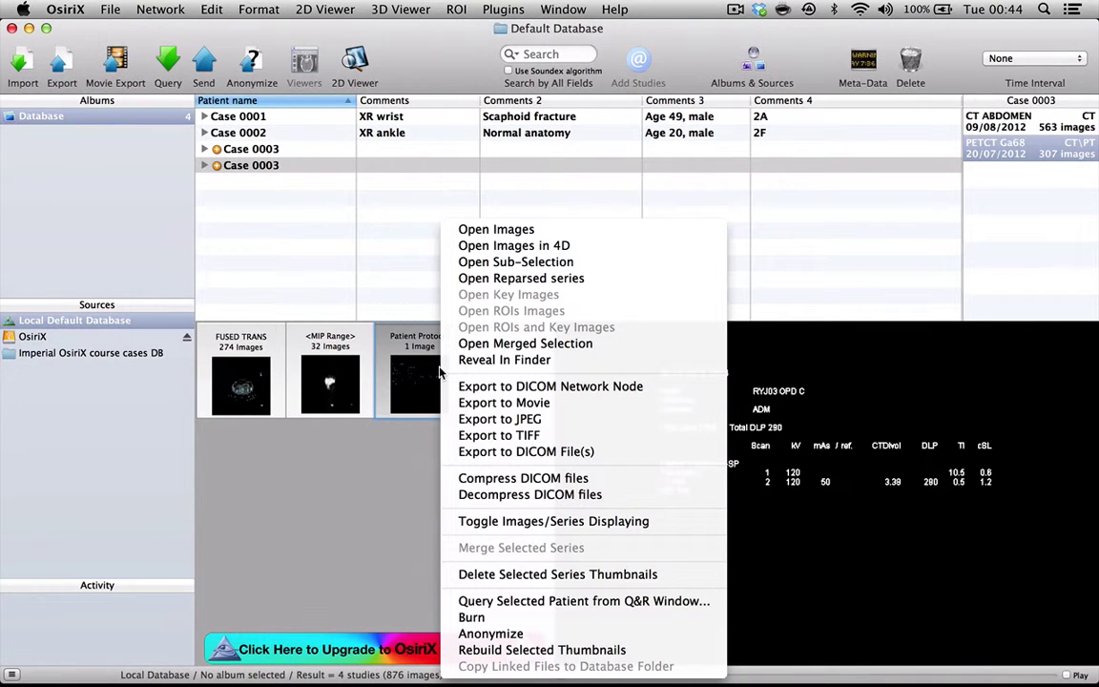
left_click(481, 577)
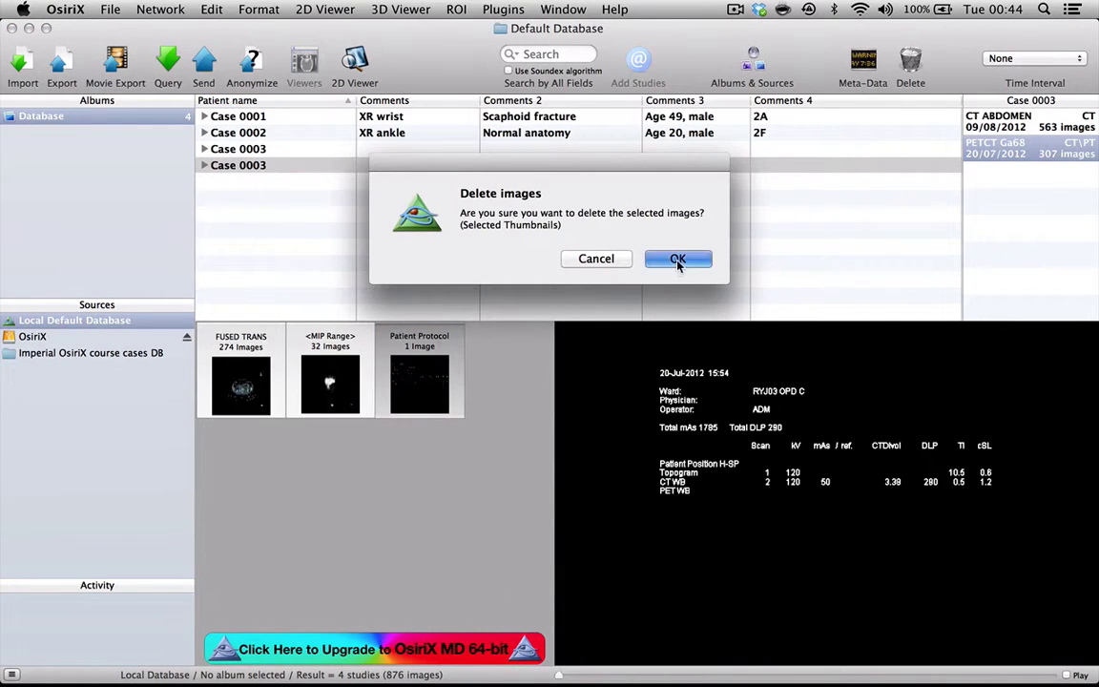
left_click(677, 260)
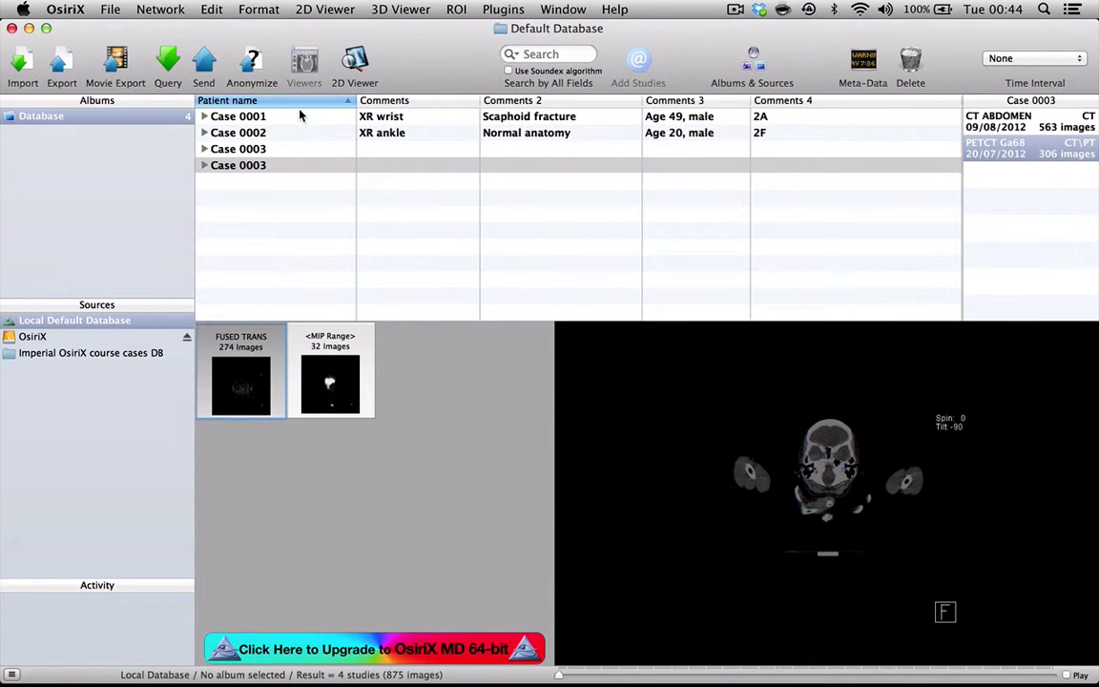